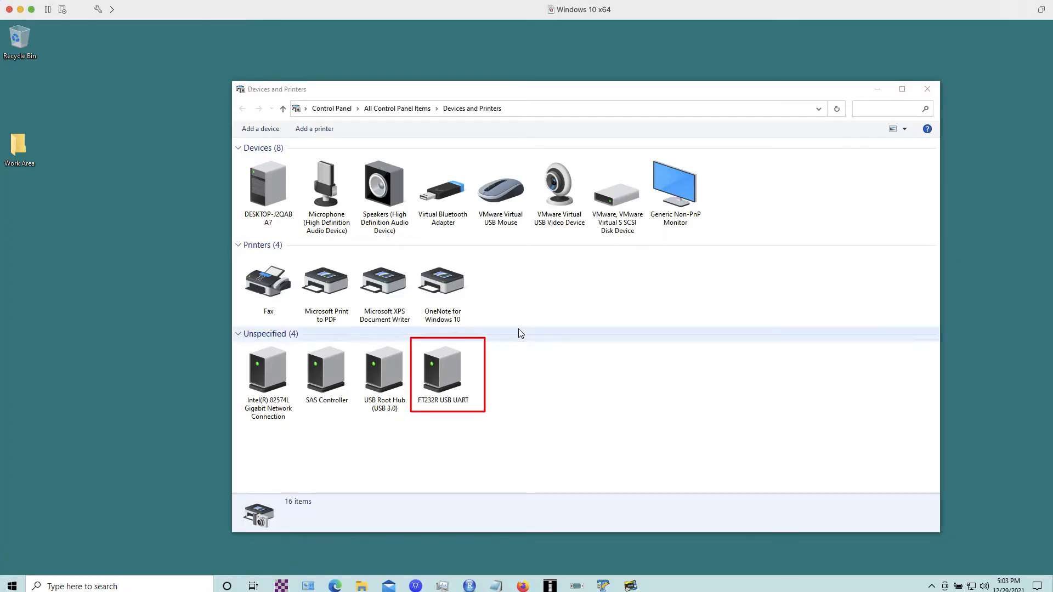
Step: Inspect the hardware functions of the FT232R USB UART device for its serial port, and put the devices window away
{"action": "left_click", "coordinate": [451, 373]}
{"action": "right_click", "coordinate": [451, 373]}
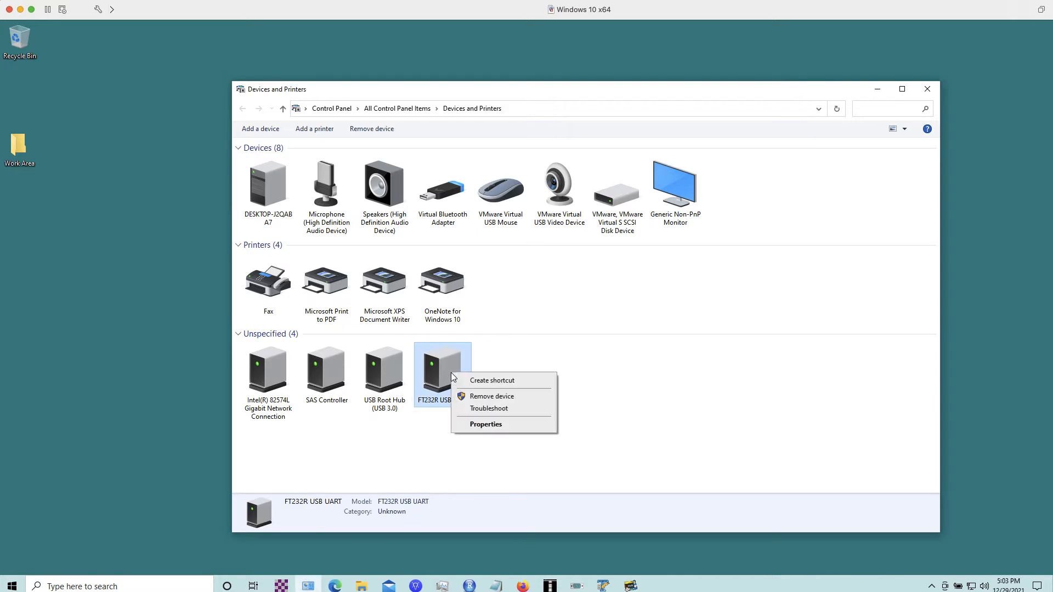
{"action": "left_click", "coordinate": [477, 423]}
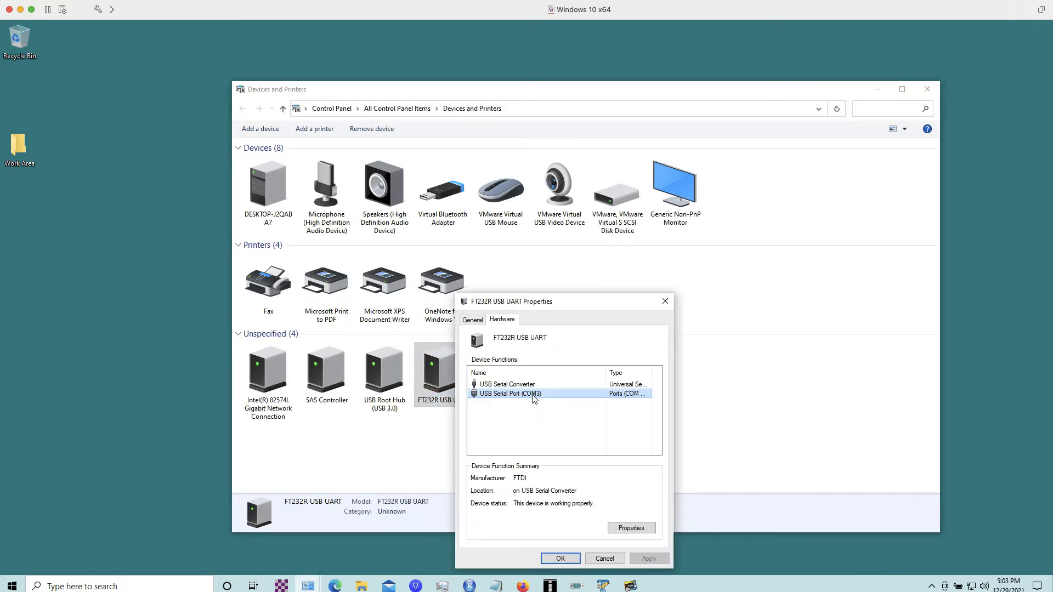
{"action": "left_click", "coordinate": [606, 559]}
{"action": "left_click", "coordinate": [878, 90]}
Step: Switch to CHIRP and download the memory image from the Baofeng BF-F8HP radio over port COM3
{"action": "key", "text": "alt+Tab"}
{"action": "left_click", "coordinate": [188, 75]}
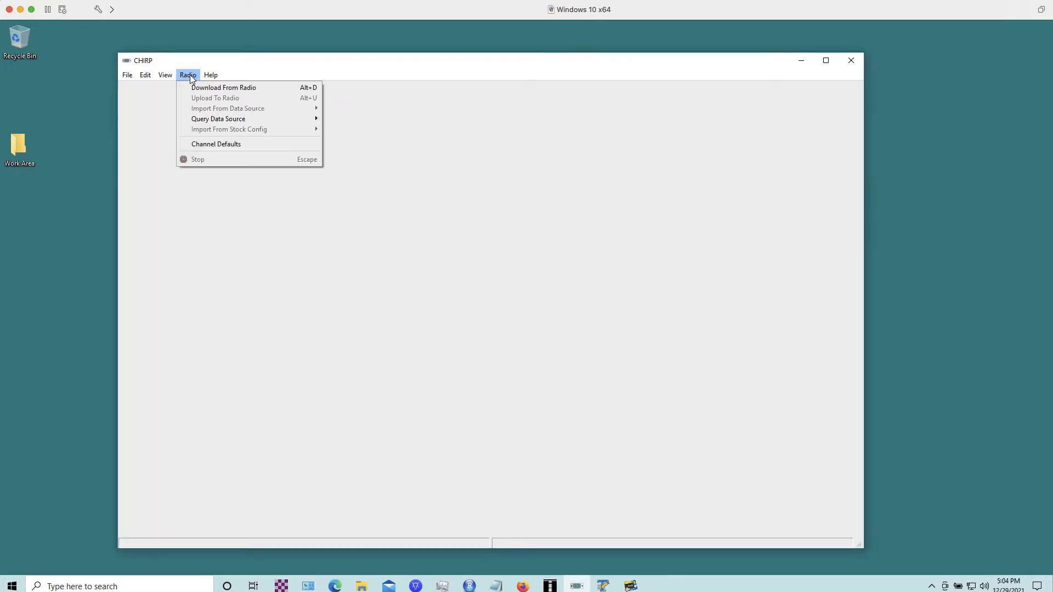
{"action": "left_click", "coordinate": [222, 88]}
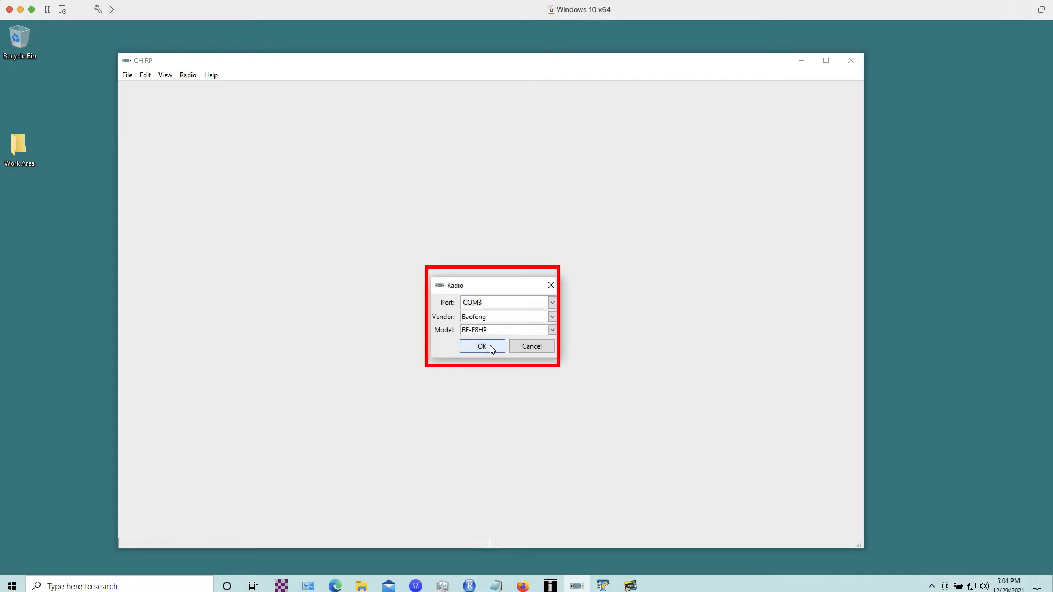
{"action": "left_click", "coordinate": [482, 346]}
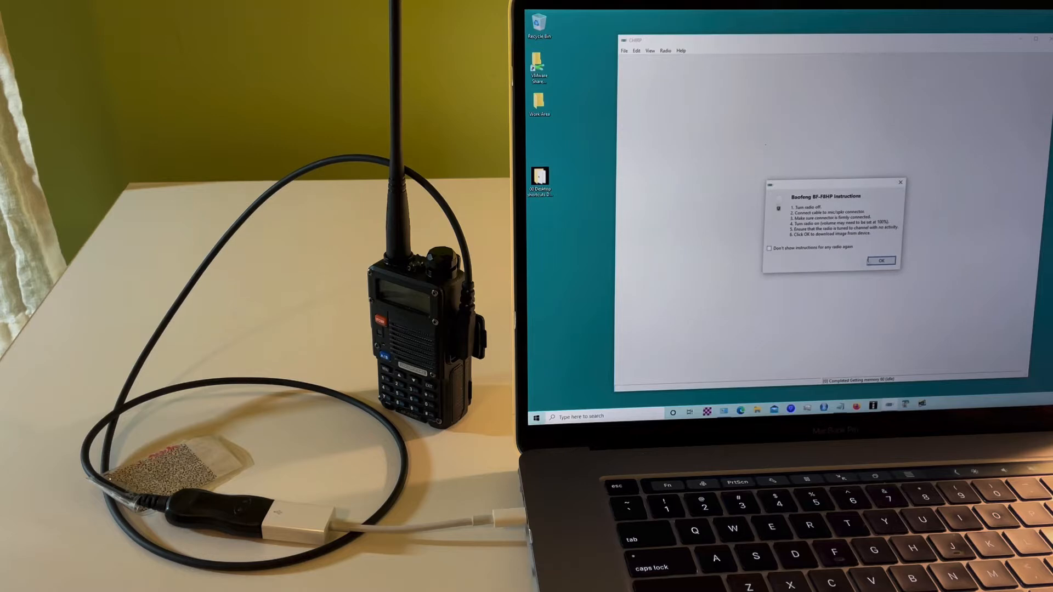
{"action": "left_click", "coordinate": [570, 372]}
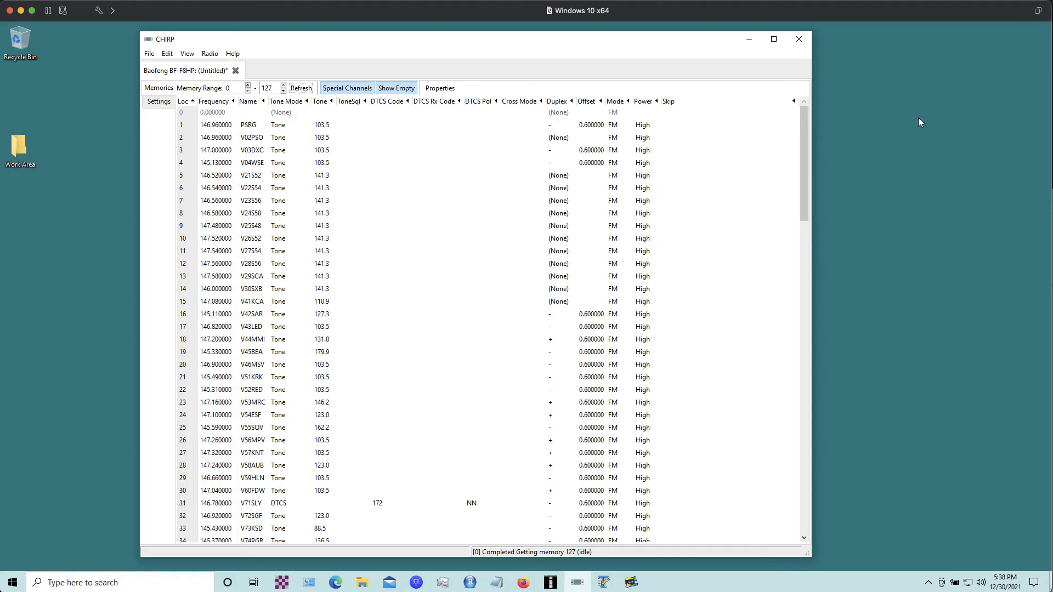
Step: Review the downloaded memories and the radio's basic, advanced, other and FM preset settings, and return to the memory list
{"action": "left_click_drag", "start_coordinate": [805, 114], "coordinate": [827, 111]}
{"action": "left_click", "coordinate": [159, 103]}
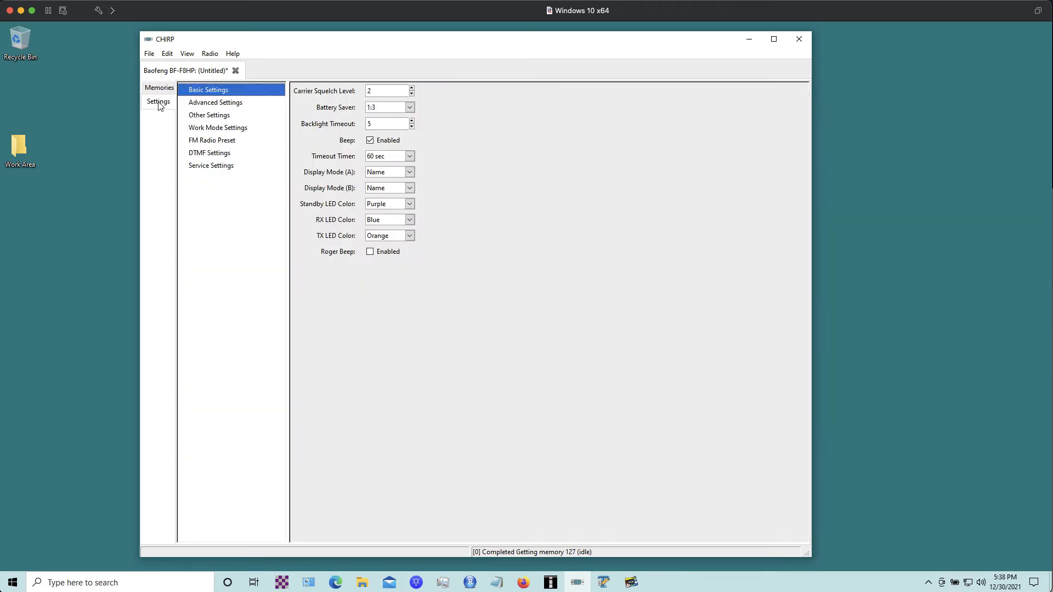
{"action": "left_click", "coordinate": [227, 105]}
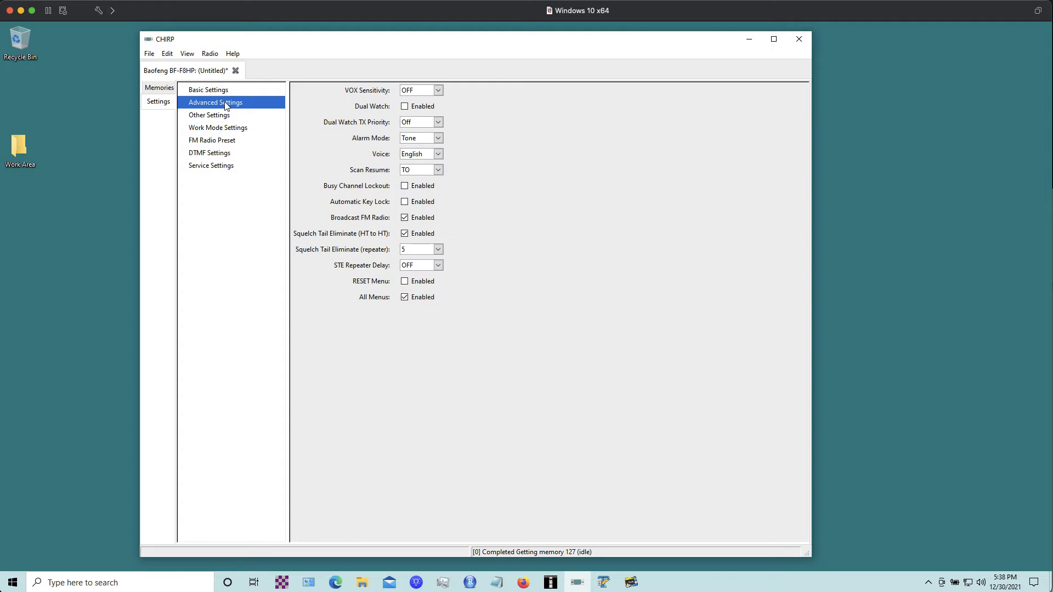
{"action": "left_click", "coordinate": [223, 117]}
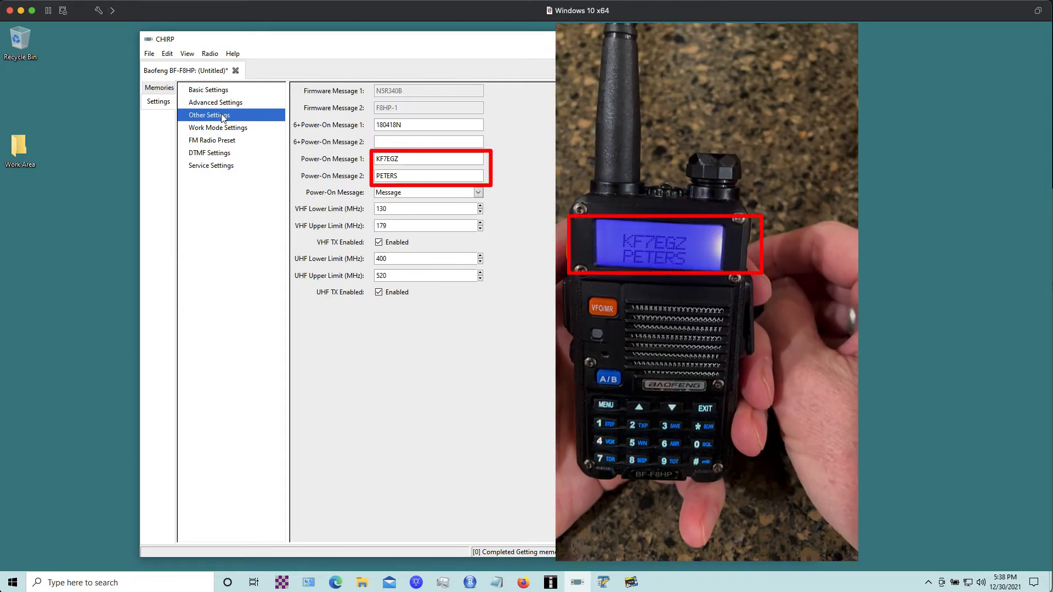
{"action": "left_click", "coordinate": [224, 141]}
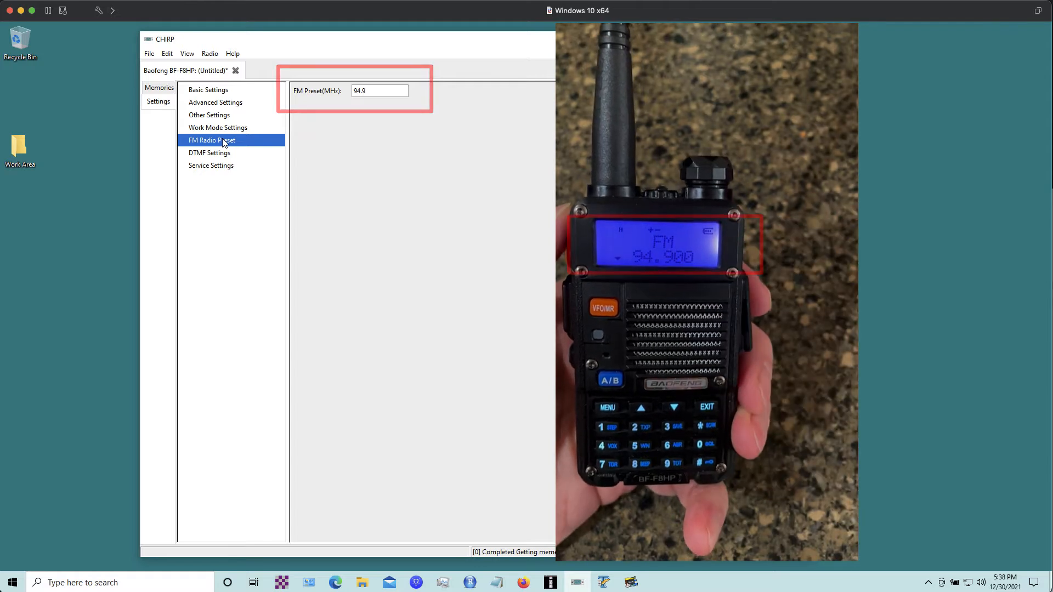
{"action": "left_click", "coordinate": [158, 89]}
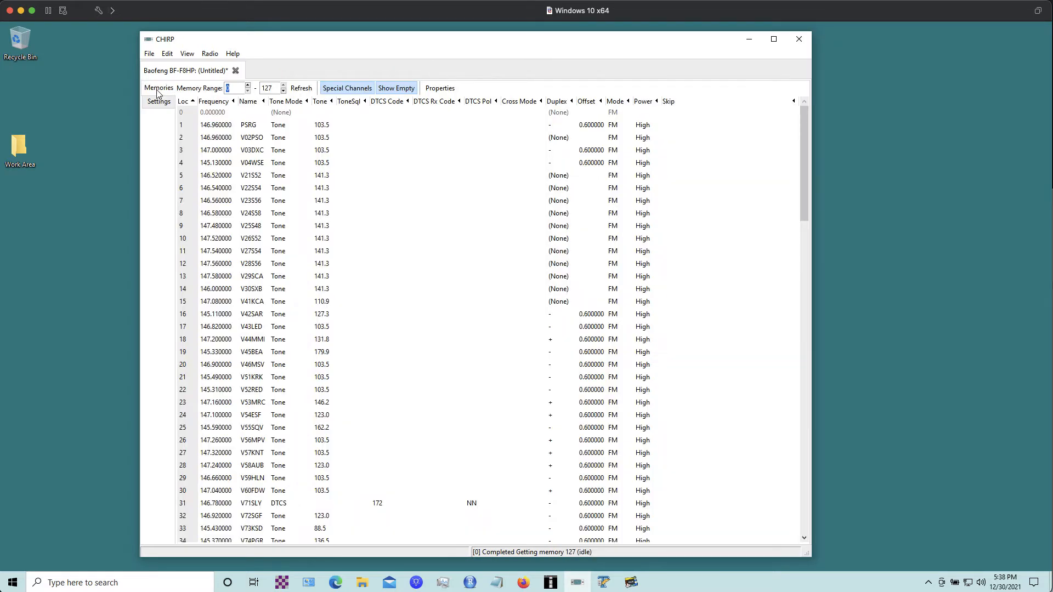
Step: Save the downloaded image as Baofeng_BF-F8HP_20211230.img in the Work Area folder on the desktop
{"action": "left_click", "coordinate": [151, 54]}
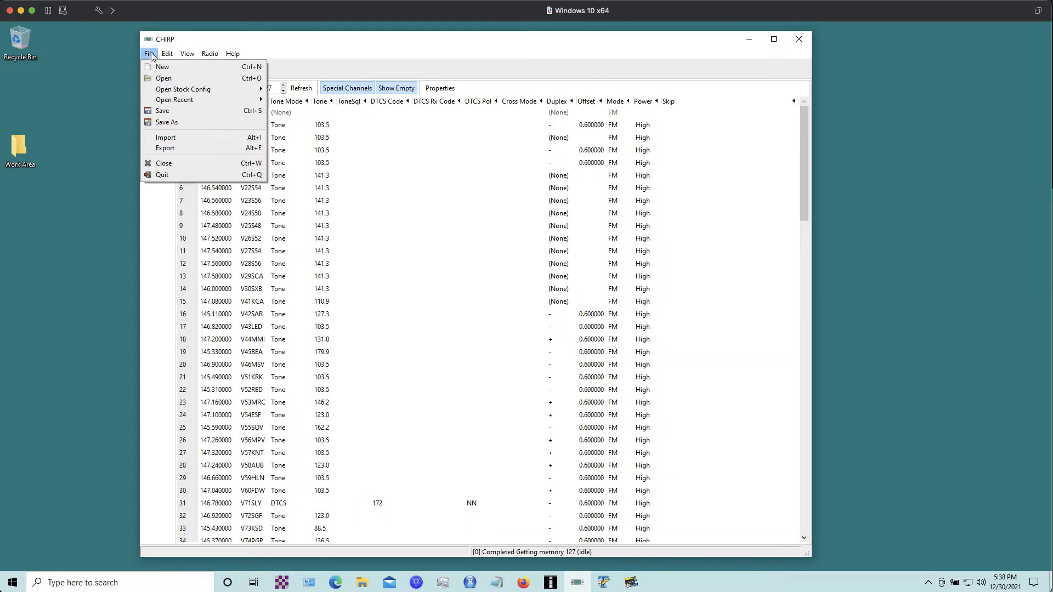
{"action": "left_click", "coordinate": [180, 120]}
{"action": "double_click", "coordinate": [418, 102]}
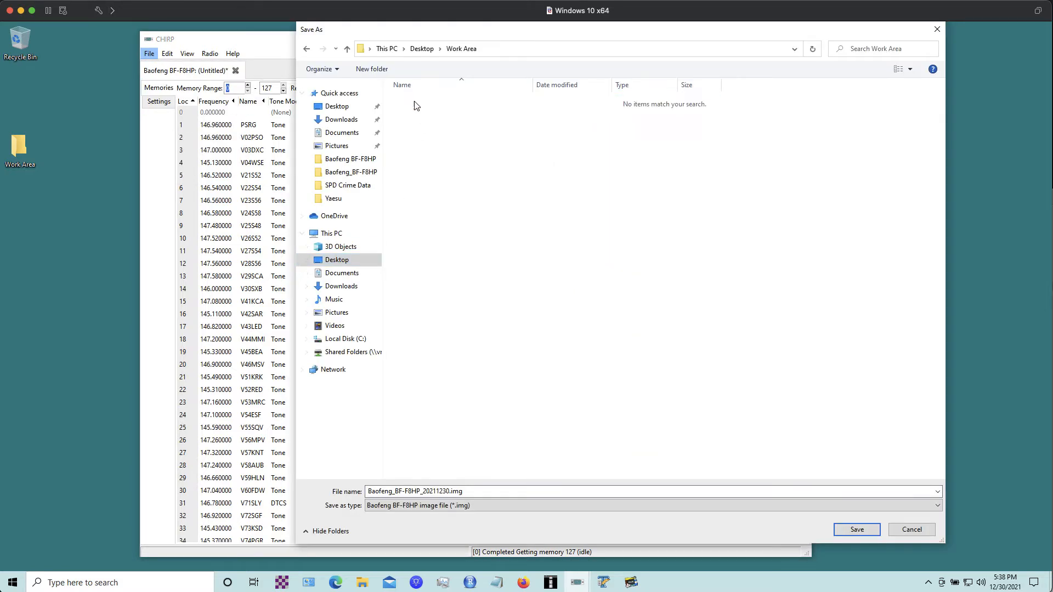
{"action": "left_click", "coordinate": [857, 530]}
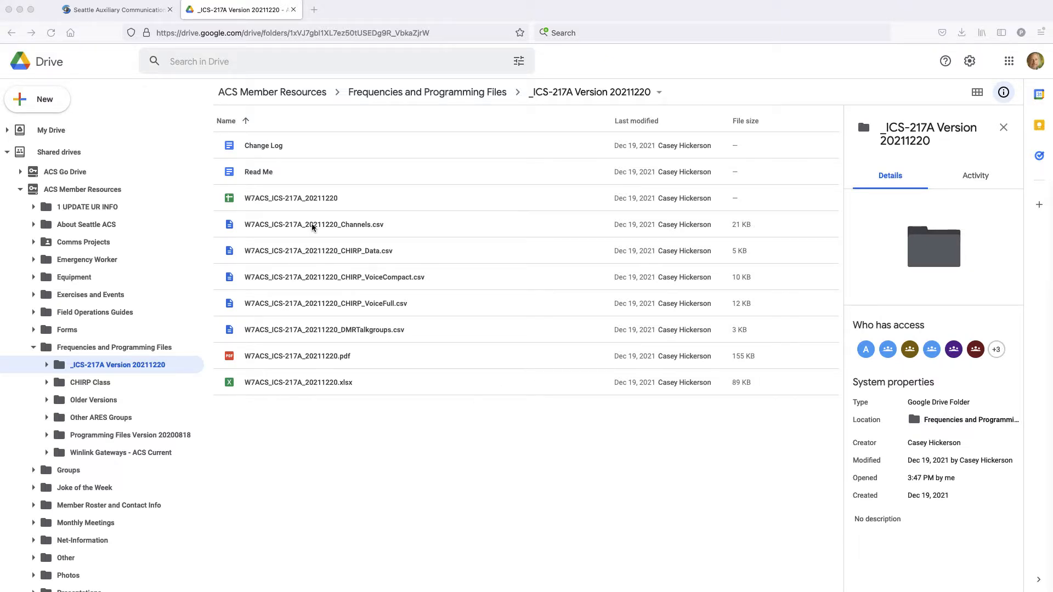
Step: Read the Read Me document in the _ICS-217A Version 20211220 Google Drive folder and close it
{"action": "left_click", "coordinate": [248, 174]}
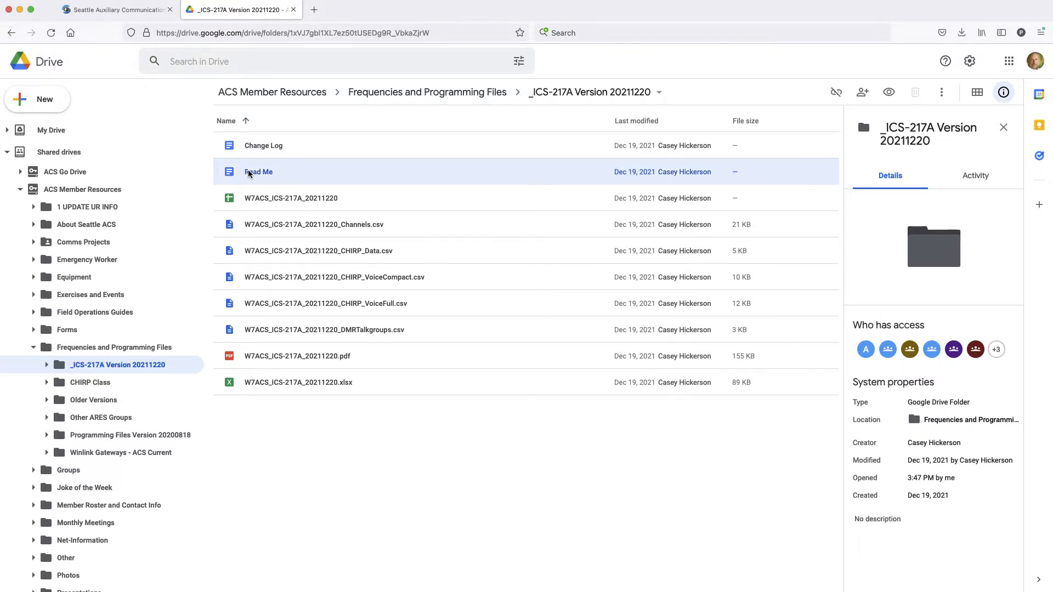
{"action": "double_click", "coordinate": [249, 174]}
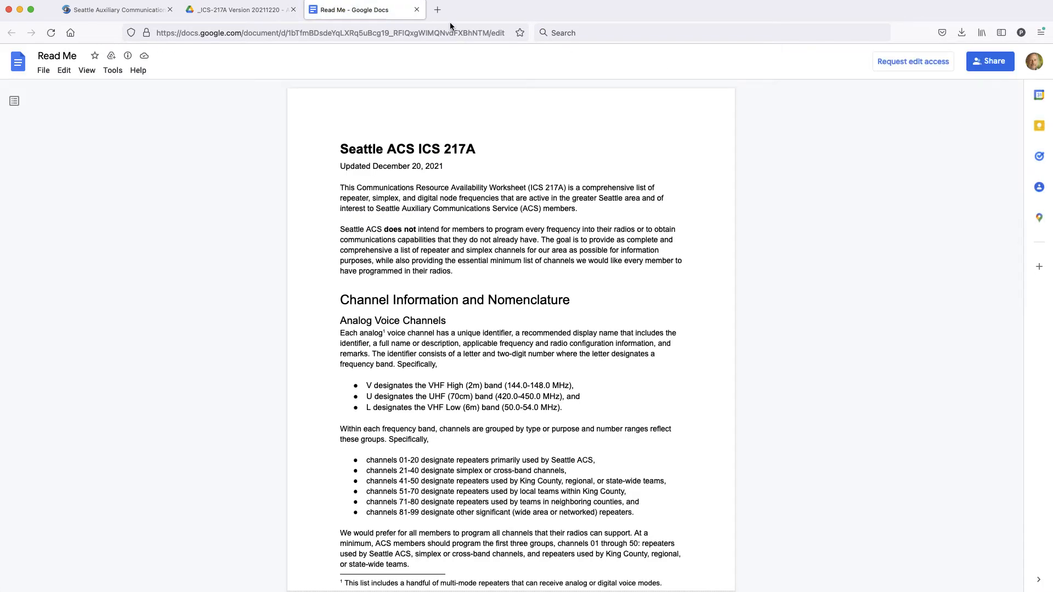
{"action": "left_click", "coordinate": [417, 9]}
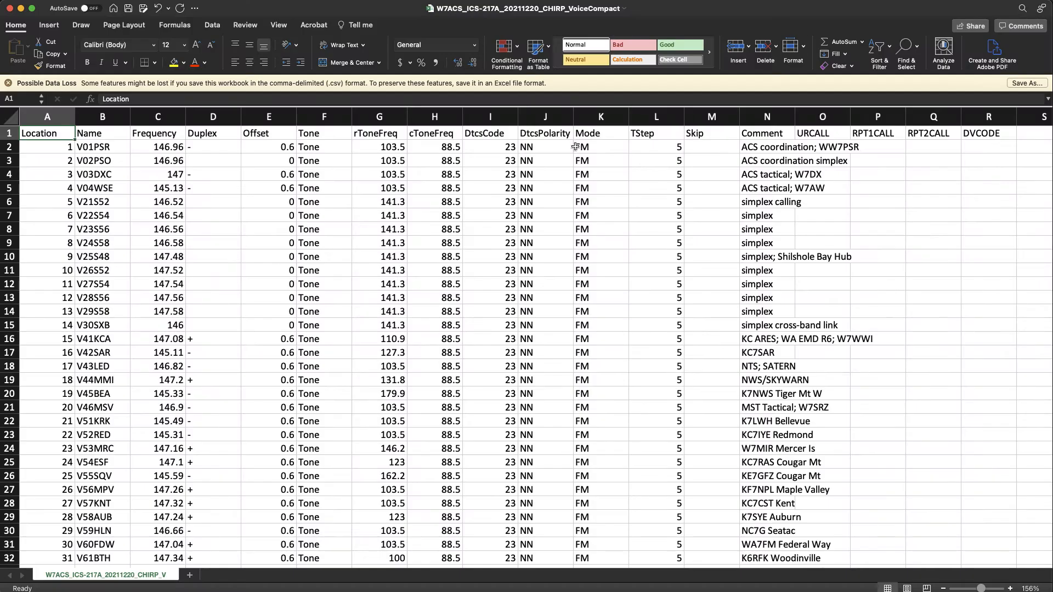
Step: Look through the full channel list in the W7ACS_ICS-217A_20211220_CHIRP_VoiceCompact spreadsheet in Excel
{"action": "scroll", "coordinate": [1030, 138], "scroll_direction": "down", "scroll_amount": 5}
{"action": "scroll", "coordinate": [1030, 139], "scroll_direction": "down", "scroll_amount": 20}
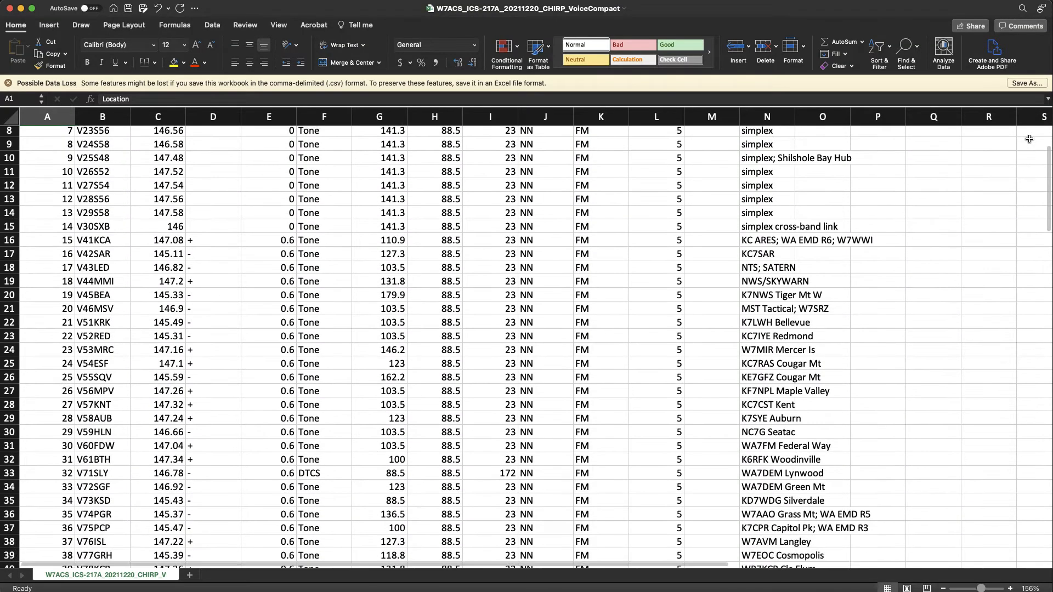
{"action": "scroll", "coordinate": [1030, 139], "scroll_direction": "down", "scroll_amount": 20}
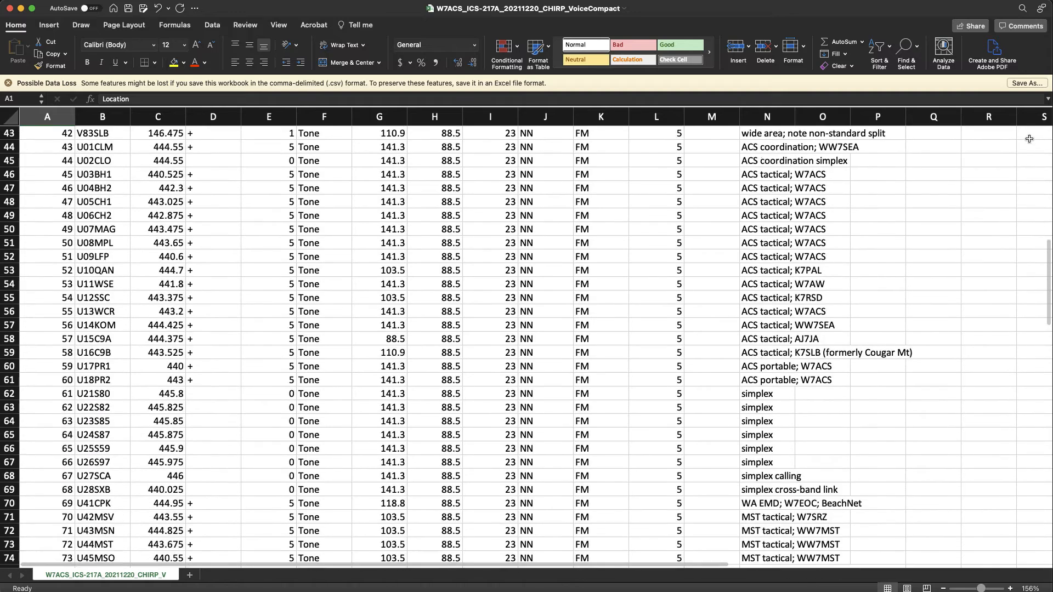
{"action": "scroll", "coordinate": [1030, 139], "scroll_direction": "down", "scroll_amount": 2}
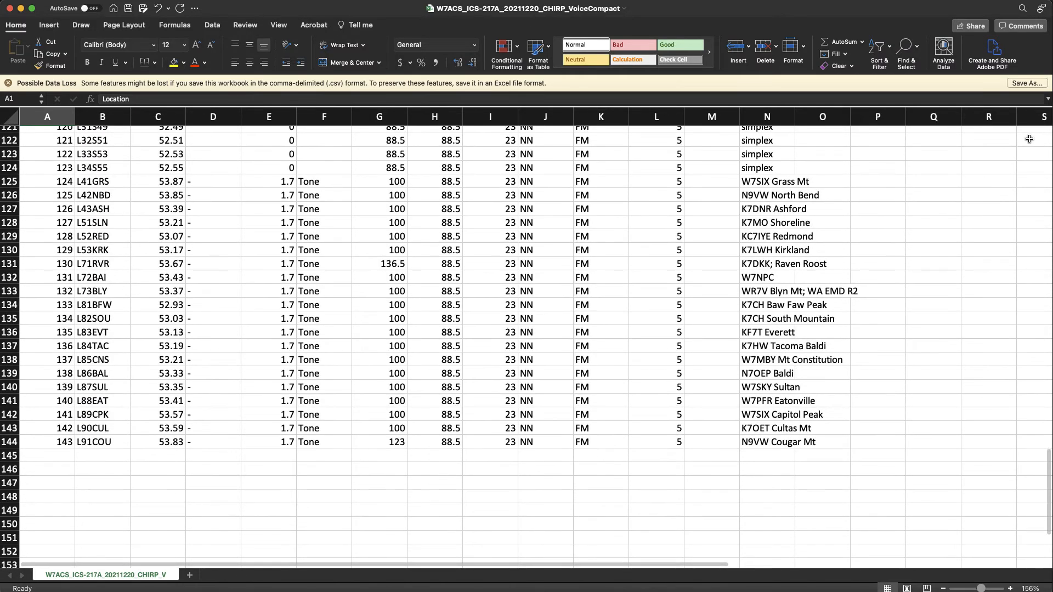
{"action": "scroll", "coordinate": [1030, 139], "scroll_direction": "up", "scroll_amount": 10}
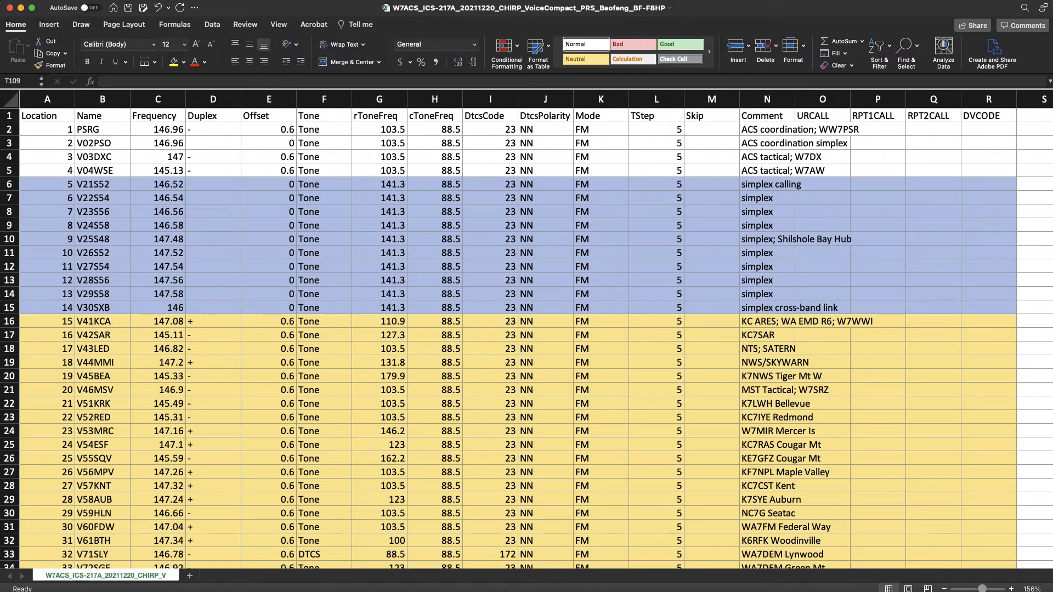
Step: Examine the colour-coded channel groups and the uncoloured L channels in the customized Baofeng BF-F8HP spreadsheet
{"action": "scroll", "coordinate": [849, 190], "scroll_direction": "down", "scroll_amount": 5}
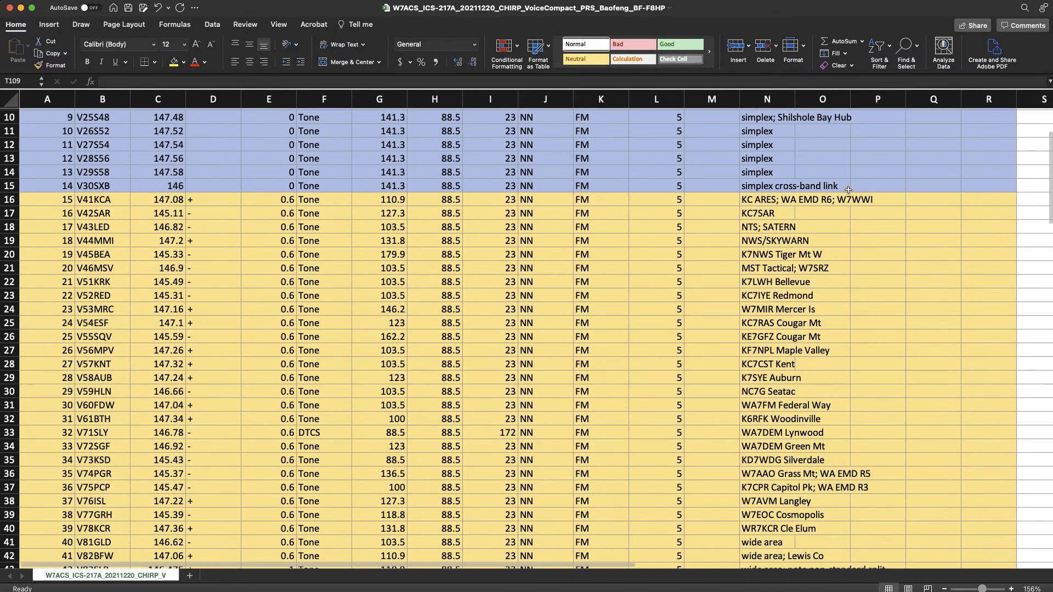
{"action": "scroll", "coordinate": [848, 189], "scroll_direction": "down", "scroll_amount": 12}
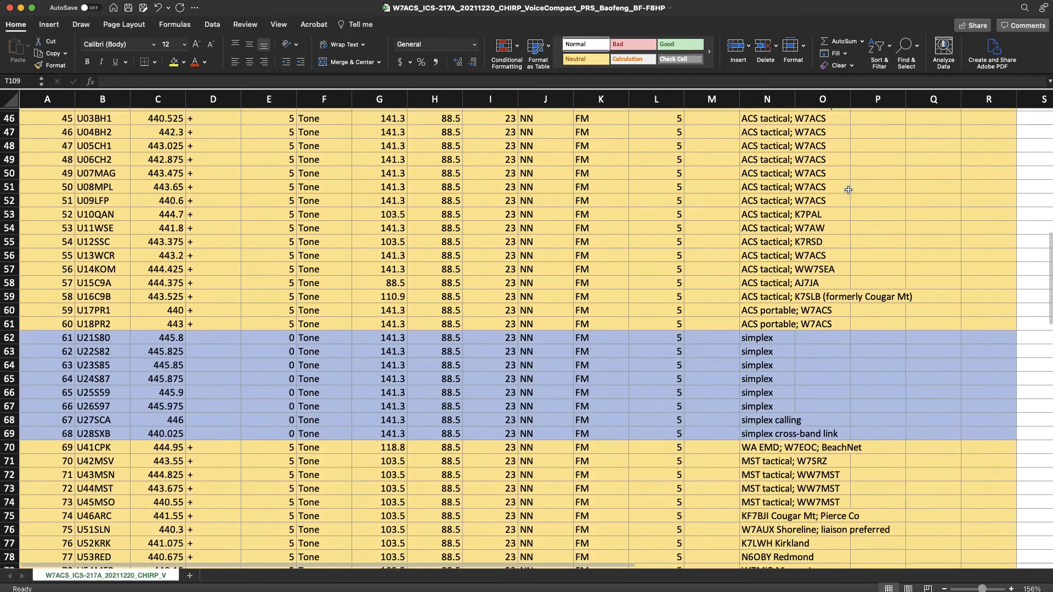
{"action": "scroll", "coordinate": [849, 190], "scroll_direction": "down", "scroll_amount": 12}
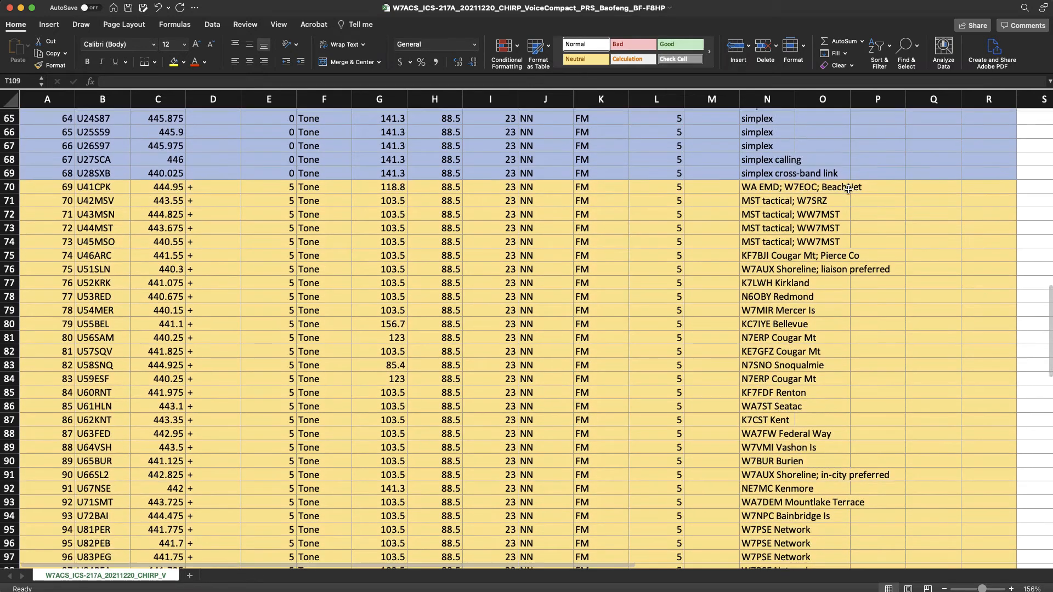
{"action": "scroll", "coordinate": [849, 190], "scroll_direction": "down", "scroll_amount": 5}
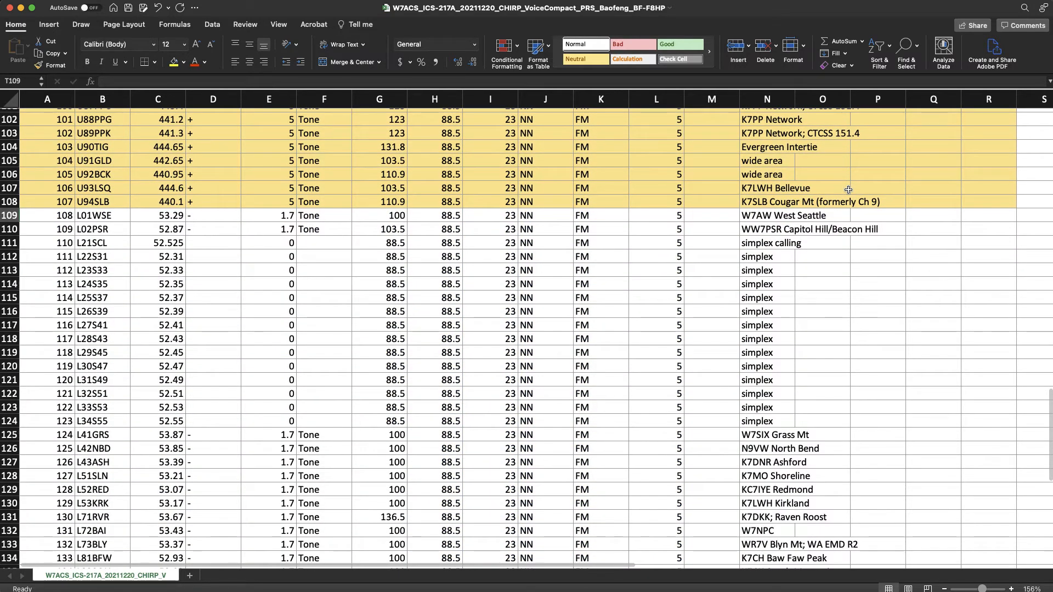
{"action": "scroll", "coordinate": [849, 190], "scroll_direction": "down", "scroll_amount": 5}
{"action": "scroll", "coordinate": [849, 189], "scroll_direction": "up", "scroll_amount": 4}
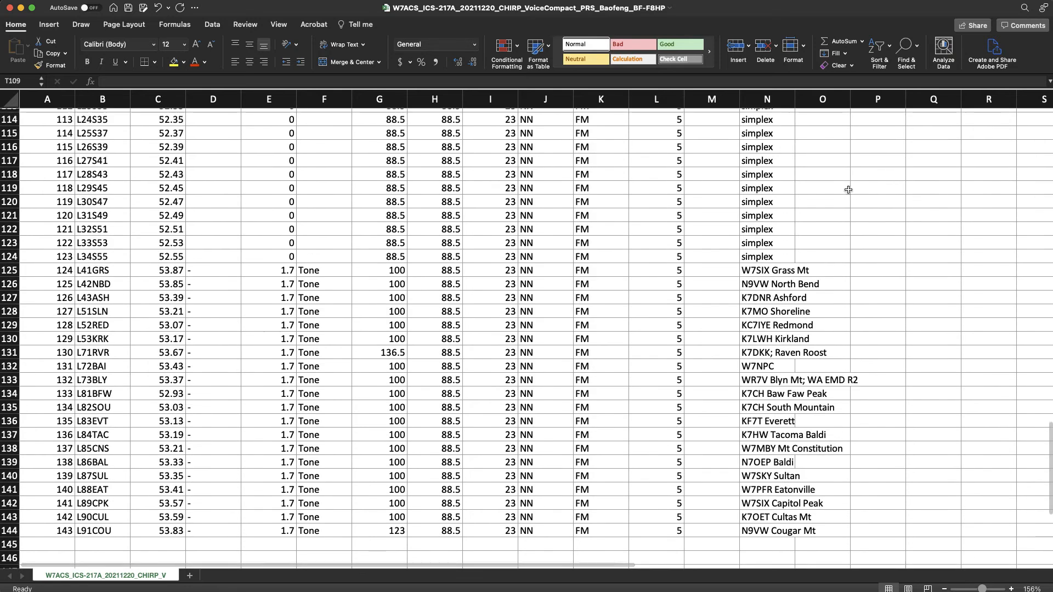
{"action": "scroll", "coordinate": [848, 190], "scroll_direction": "up", "scroll_amount": 3}
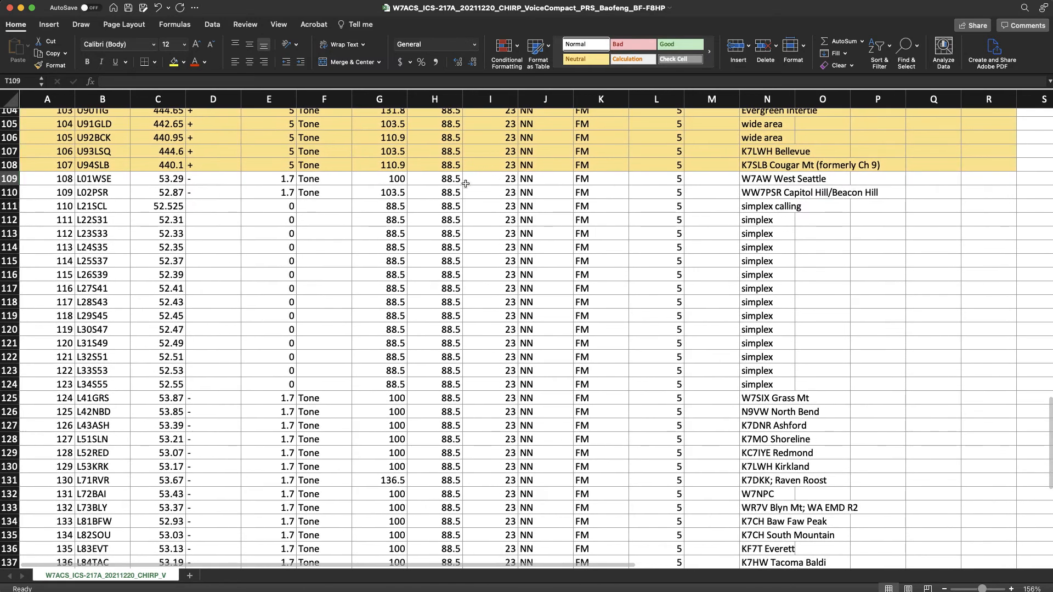
Step: Delete the rows of all L-band channels from row 109 (L01WSE) down to the end of the list
{"action": "left_click_drag", "start_coordinate": [10, 178], "coordinate": [22, 502]}
{"action": "right_click", "coordinate": [389, 151]}
{"action": "left_click", "coordinate": [411, 224]}
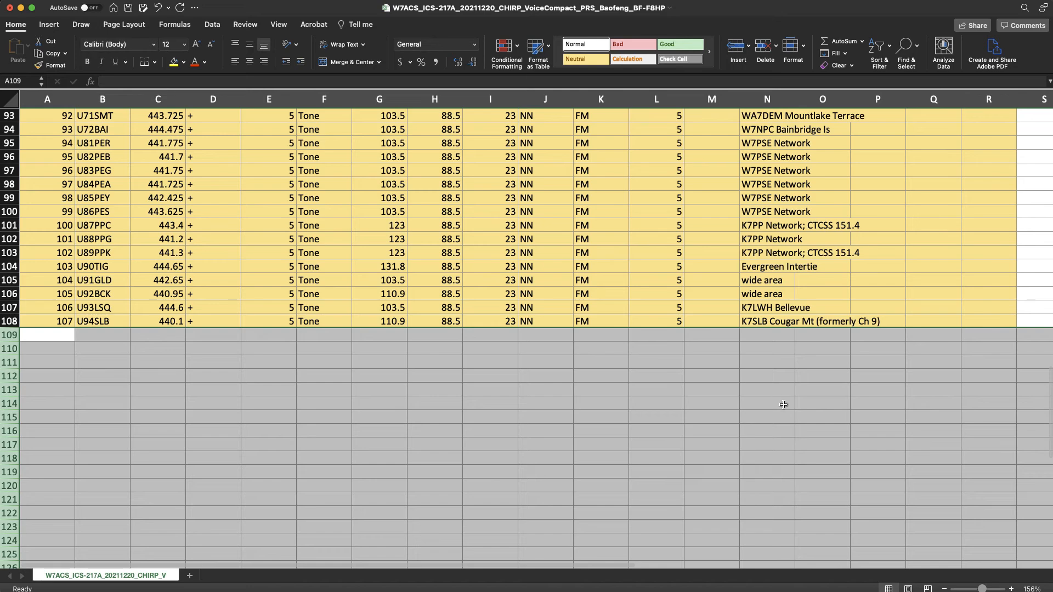
{"action": "left_click", "coordinate": [785, 405]}
{"action": "scroll", "coordinate": [785, 405], "scroll_direction": "up", "scroll_amount": 20}
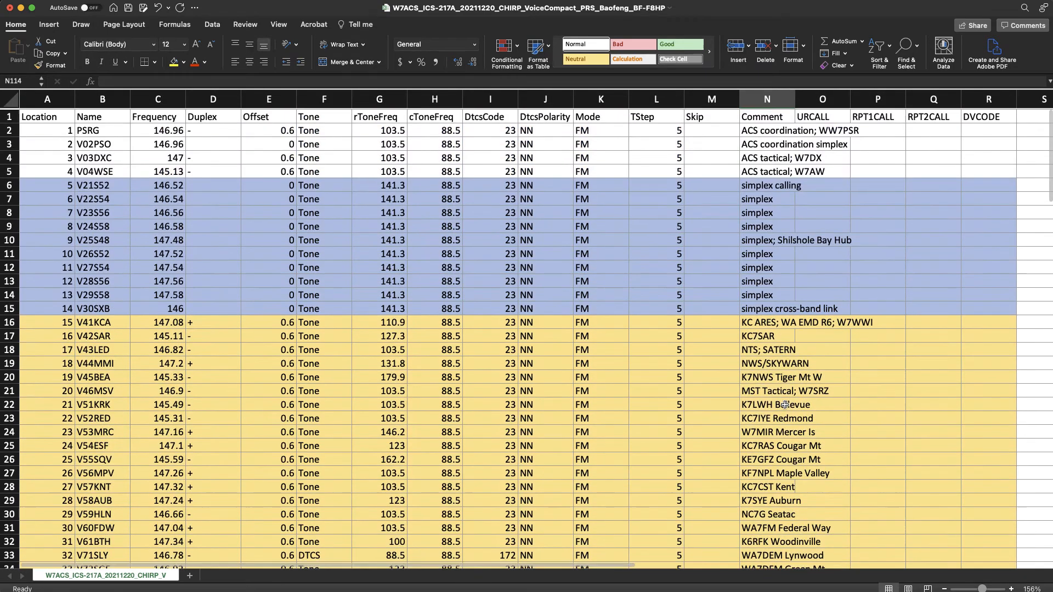
Step: Set the edited channel spreadsheet to be saved in Comma Separated Values (.csv) format
{"action": "key", "text": "super+shift+s"}
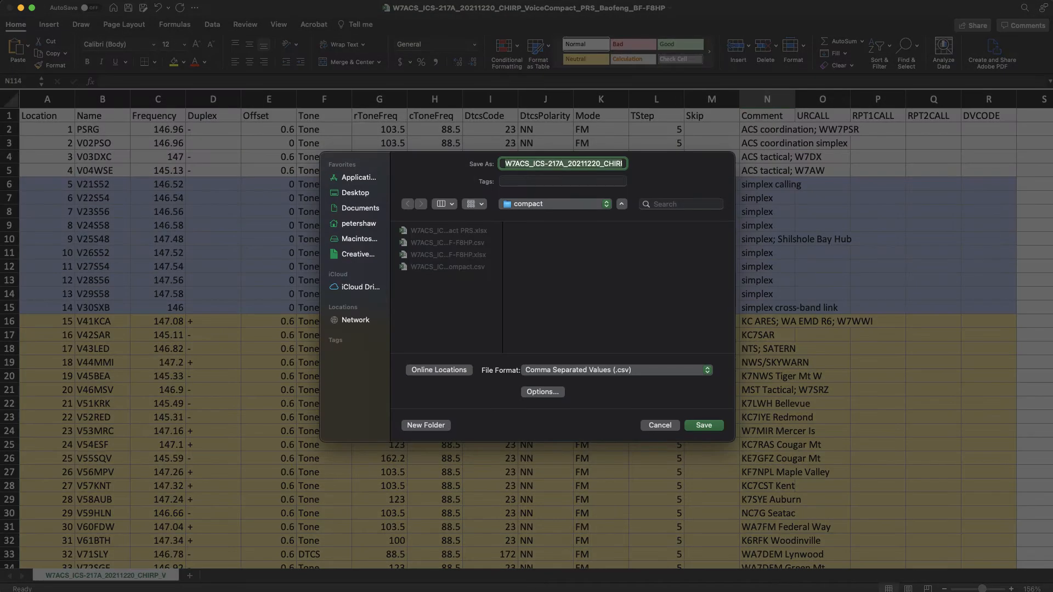
{"action": "left_click", "coordinate": [665, 370]}
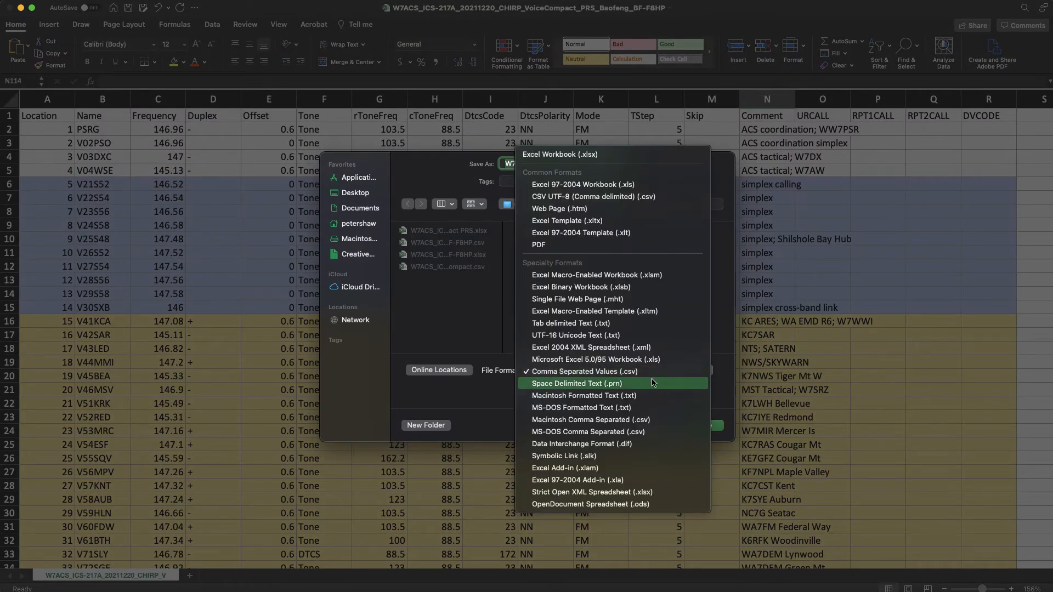
{"action": "left_click", "coordinate": [641, 373]}
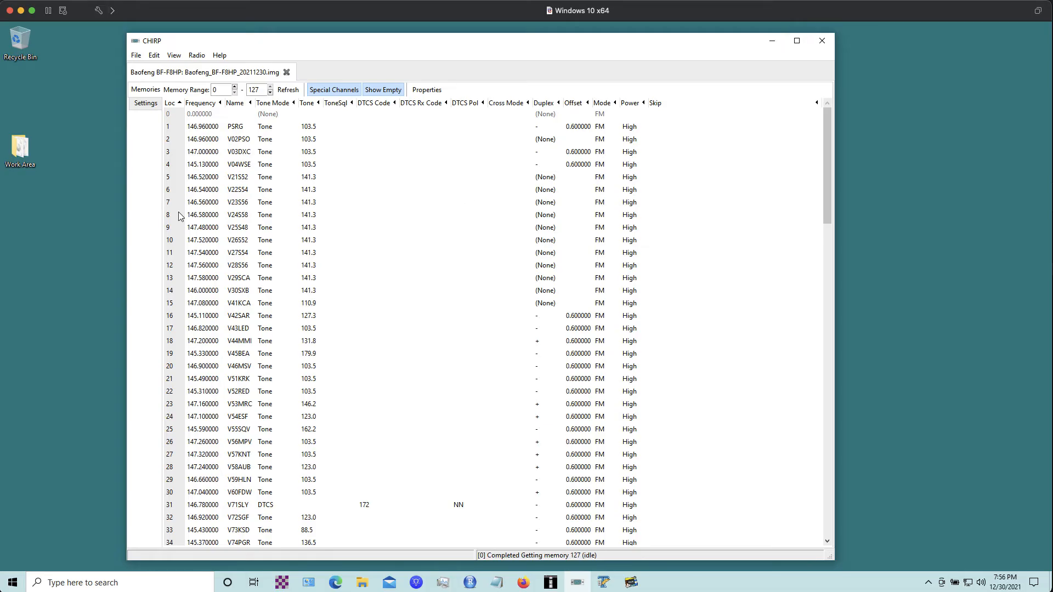
Step: Switch to CHIRP and delete all memories from the Baofeng_BF-F8HP_20211230.img channel list
{"action": "right_click", "coordinate": [258, 243]}
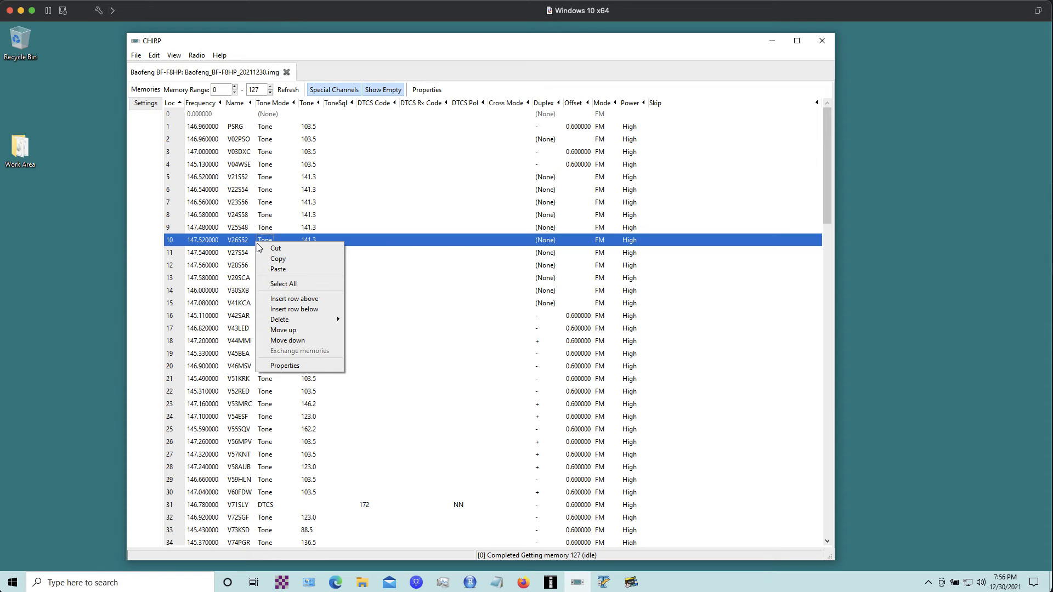
{"action": "left_click", "coordinate": [284, 284]}
{"action": "right_click", "coordinate": [285, 282]}
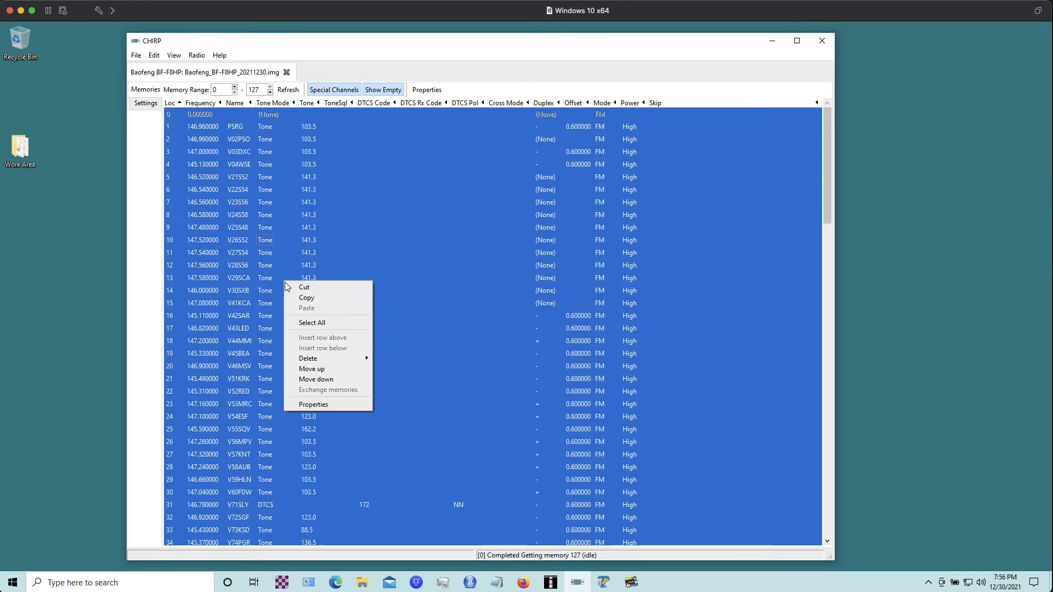
{"action": "mouse_move", "coordinate": [363, 358]}
{"action": "left_click", "coordinate": [402, 359]}
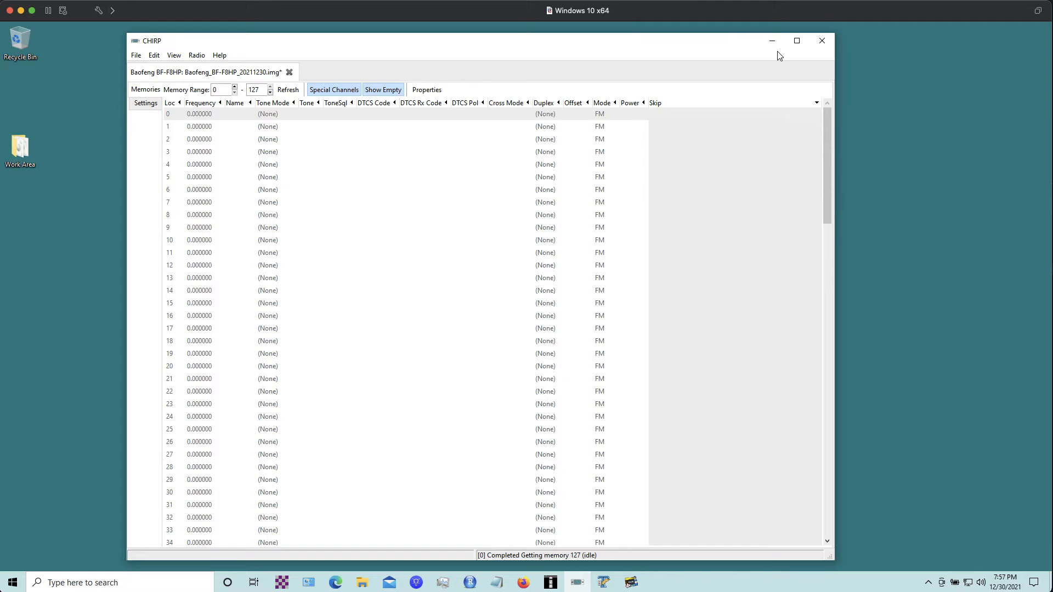
Step: Import all channels from W7ACS_ICS-217A_20211220_CHIRP_VoiceCompact_PRS_Baofeng_BF-F8HP.csv into the emptied BF-F8HP memory list
{"action": "left_click", "coordinate": [136, 55]}
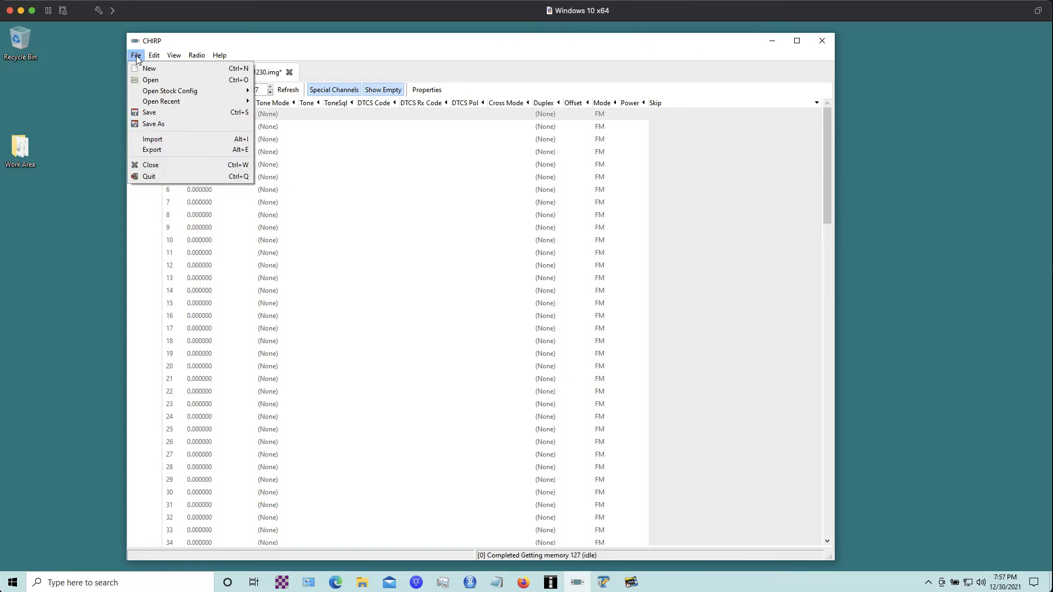
{"action": "left_click", "coordinate": [157, 139]}
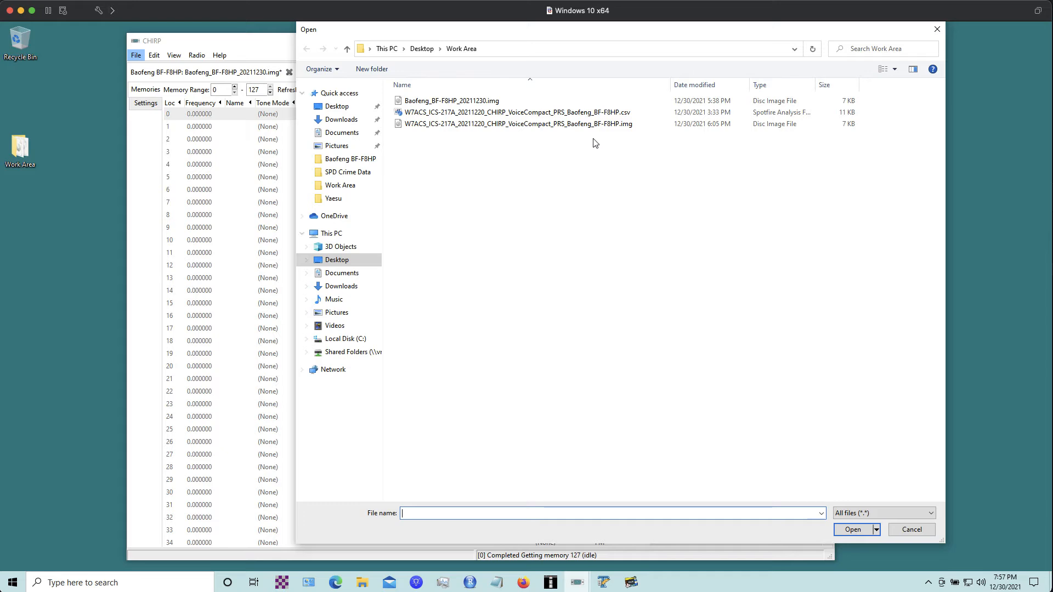
{"action": "left_click", "coordinate": [604, 112]}
{"action": "left_click", "coordinate": [853, 530]}
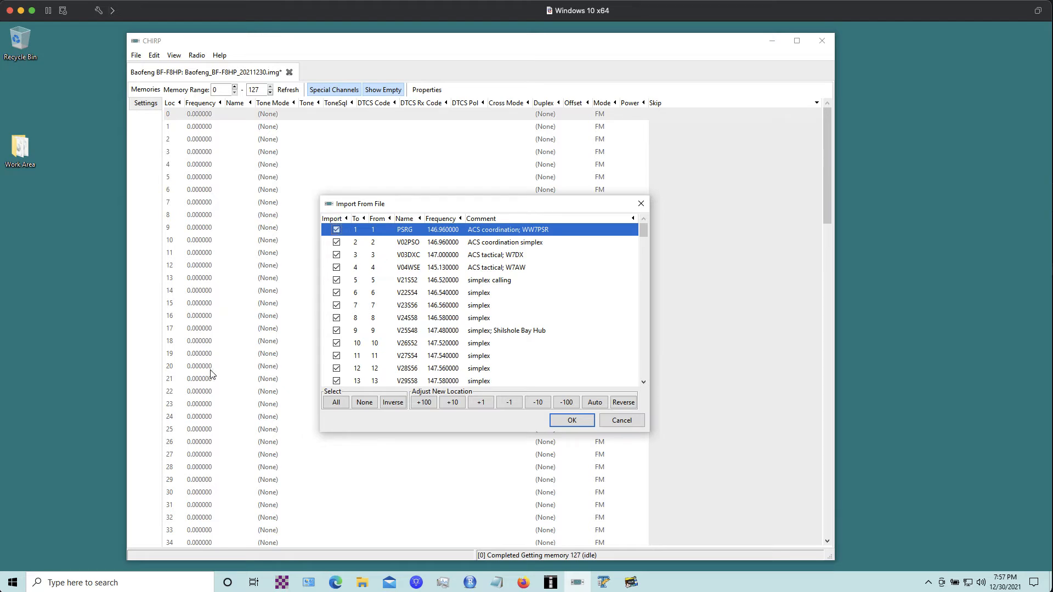
{"action": "left_click", "coordinate": [585, 423]}
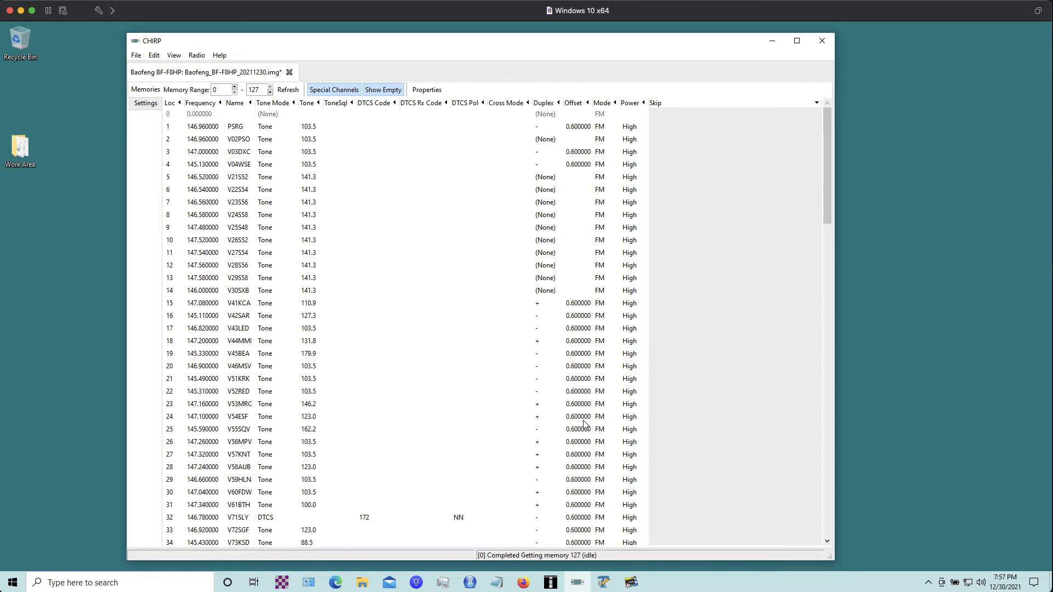
Step: Save the radio image in Work Area as W7ACS_ICS-217A_20211220_CHIRP_VoiceCompact_PRS_Baofeng_BF-F8HP in .img format
{"action": "left_click", "coordinate": [149, 54]}
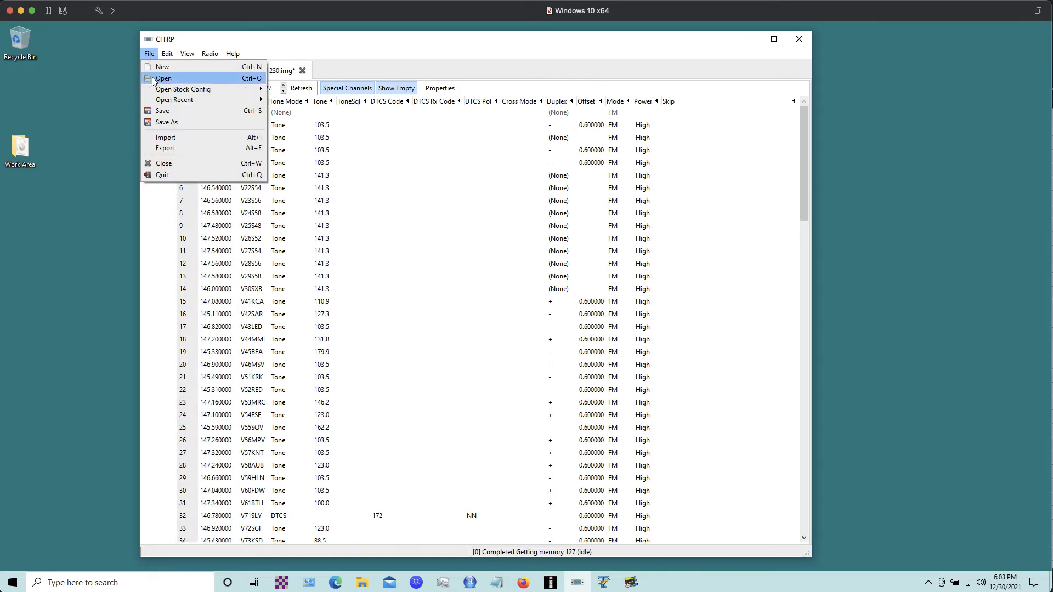
{"action": "left_click", "coordinate": [167, 122]}
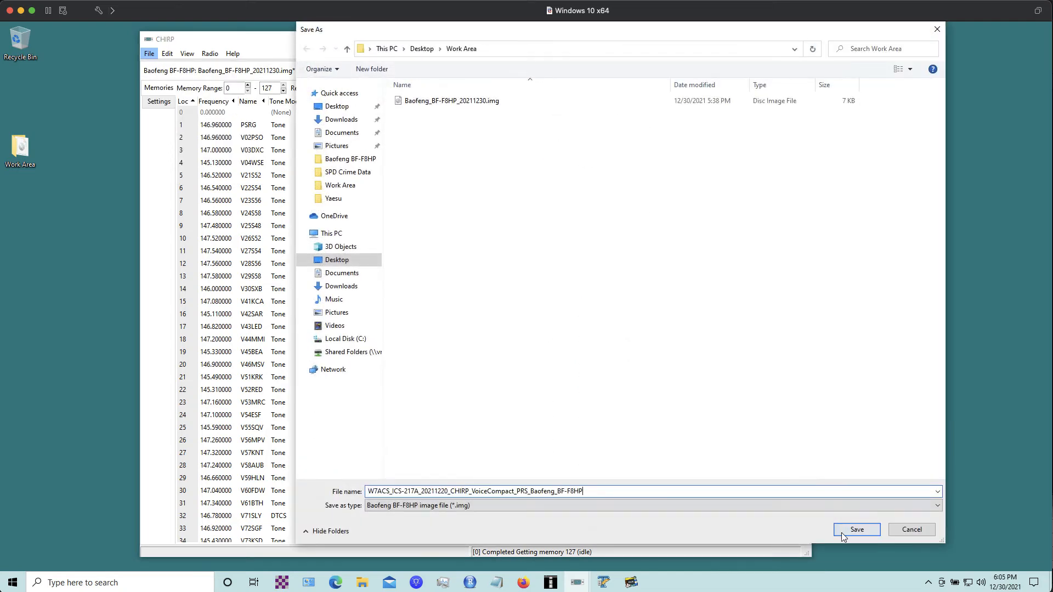
{"action": "left_click", "coordinate": [860, 530]}
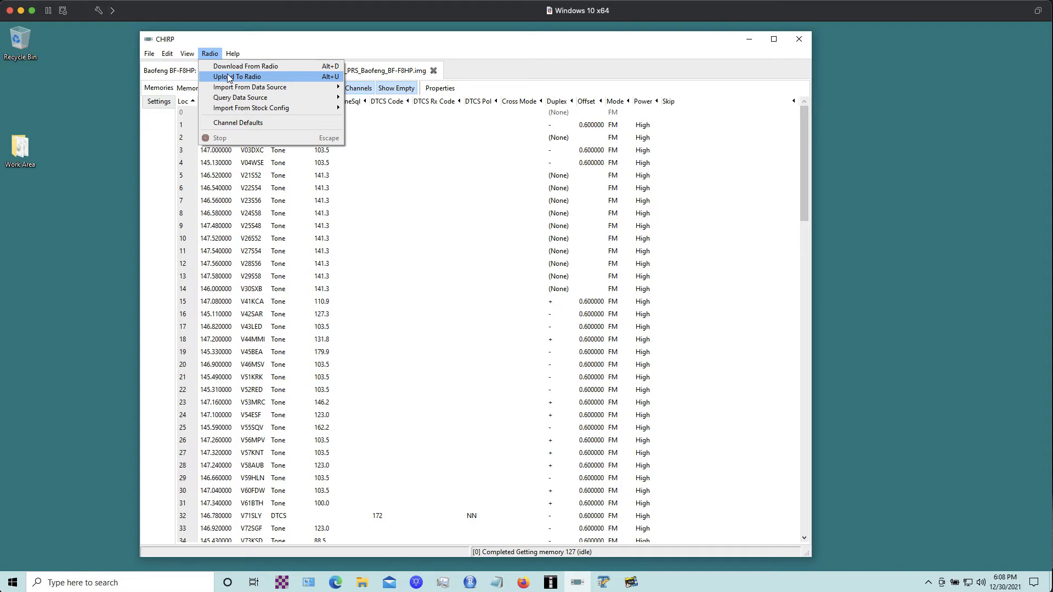
Step: Upload the saved channel image to the Baofeng BF-F8HP radio through port COM3
{"action": "left_click", "coordinate": [230, 76]}
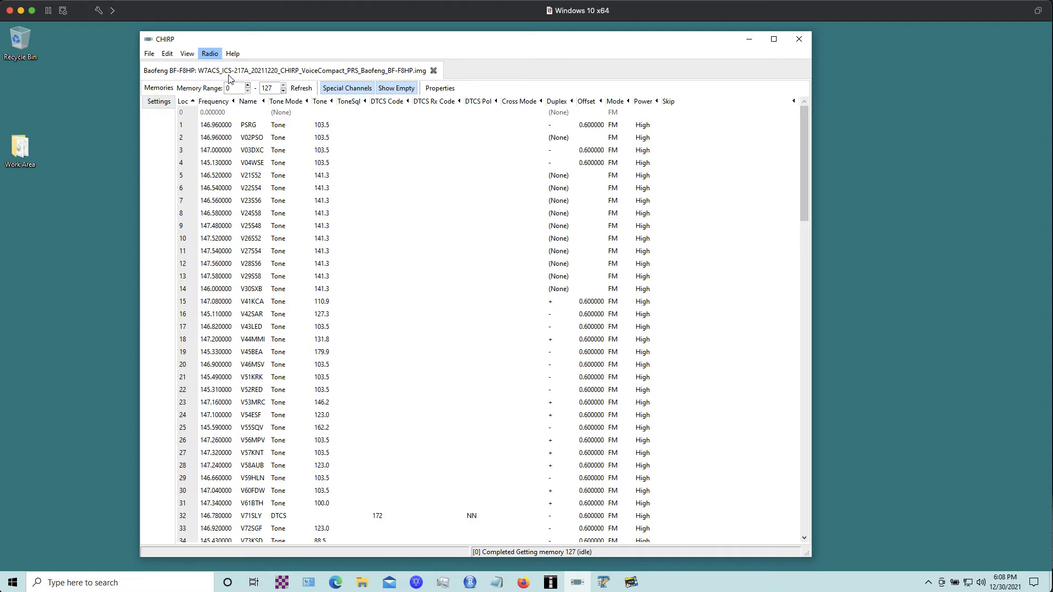
{"action": "left_click", "coordinate": [466, 340]}
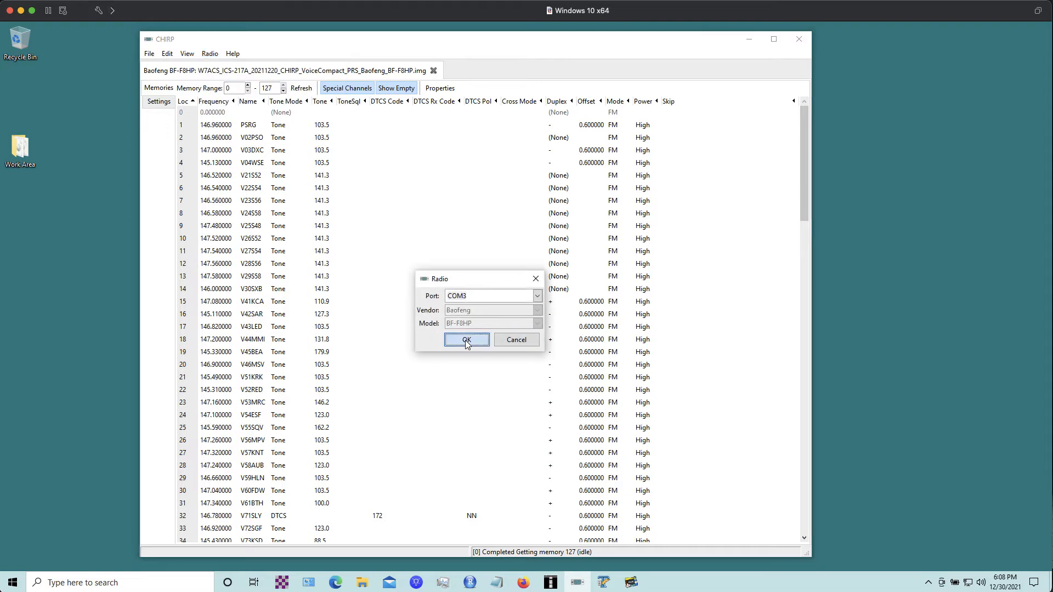
{"action": "left_click", "coordinate": [555, 367]}
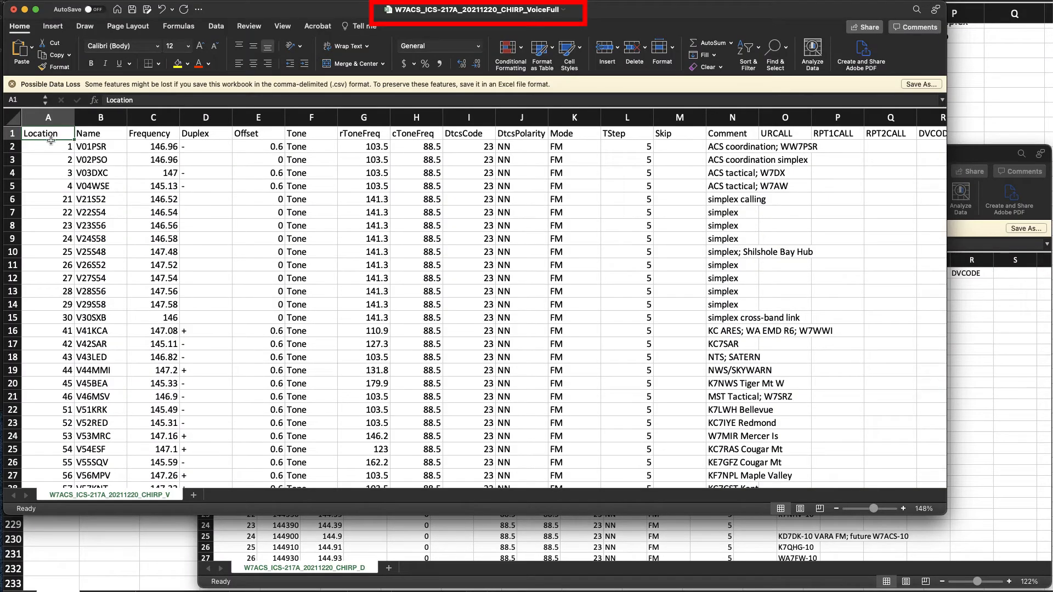
Step: Examine the VoiceFull and Data channel lists in the spreadsheets down to their last rows
{"action": "scroll", "coordinate": [185, 285], "scroll_direction": "down", "scroll_amount": 20}
{"action": "left_click", "coordinate": [969, 158]}
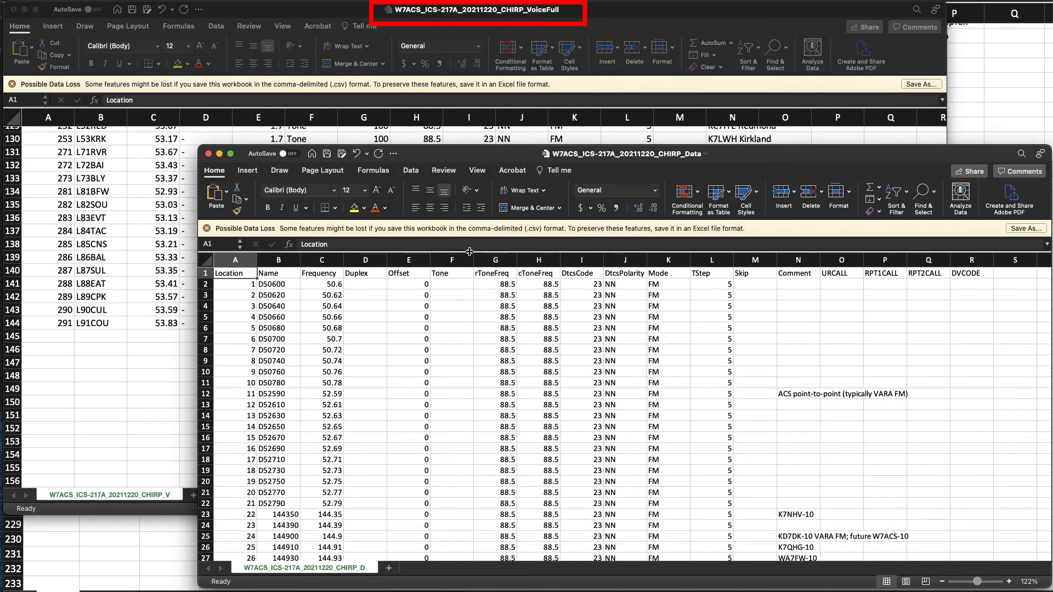
{"action": "scroll", "coordinate": [274, 333], "scroll_direction": "down", "scroll_amount": 20}
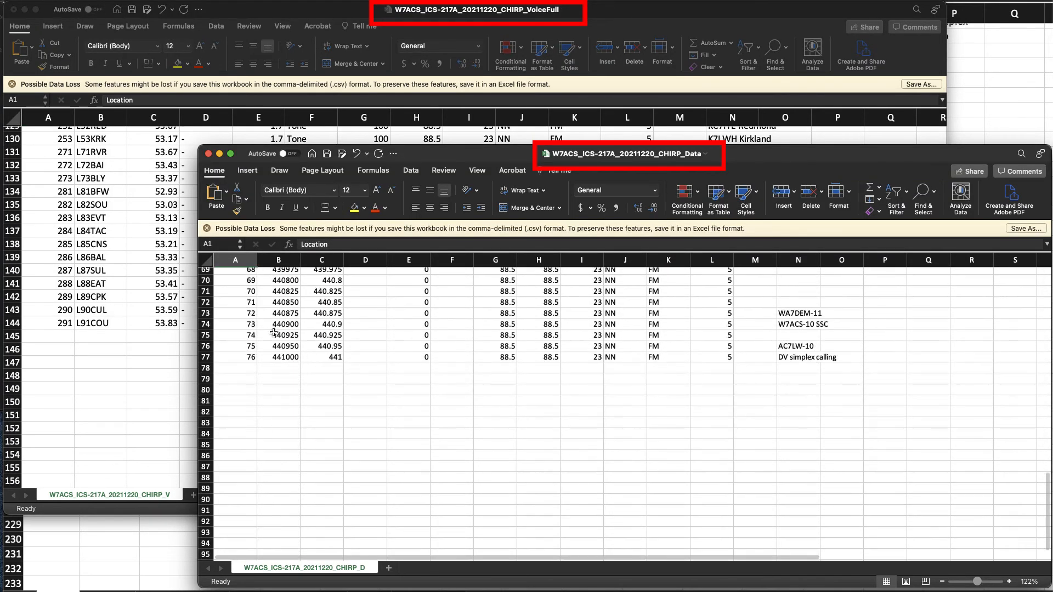
{"action": "scroll", "coordinate": [274, 333], "scroll_direction": "up", "scroll_amount": 4}
Step: Examine the combined voice and data channel sheet, especially the Location numbering where the D channels follow the L channels
{"action": "left_click", "coordinate": [113, 547]}
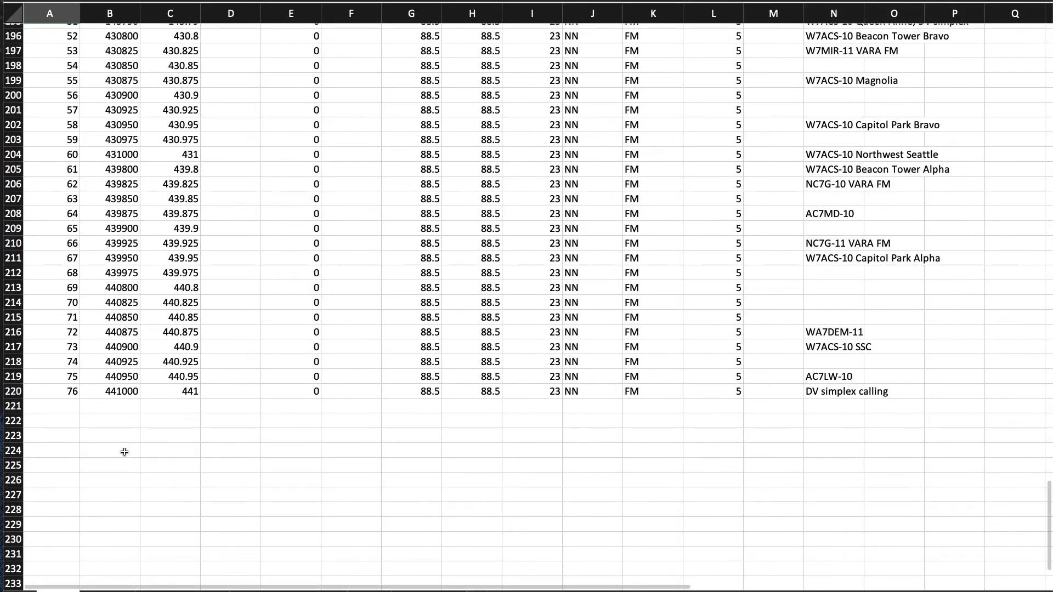
{"action": "scroll", "coordinate": [125, 452], "scroll_direction": "up", "scroll_amount": 20}
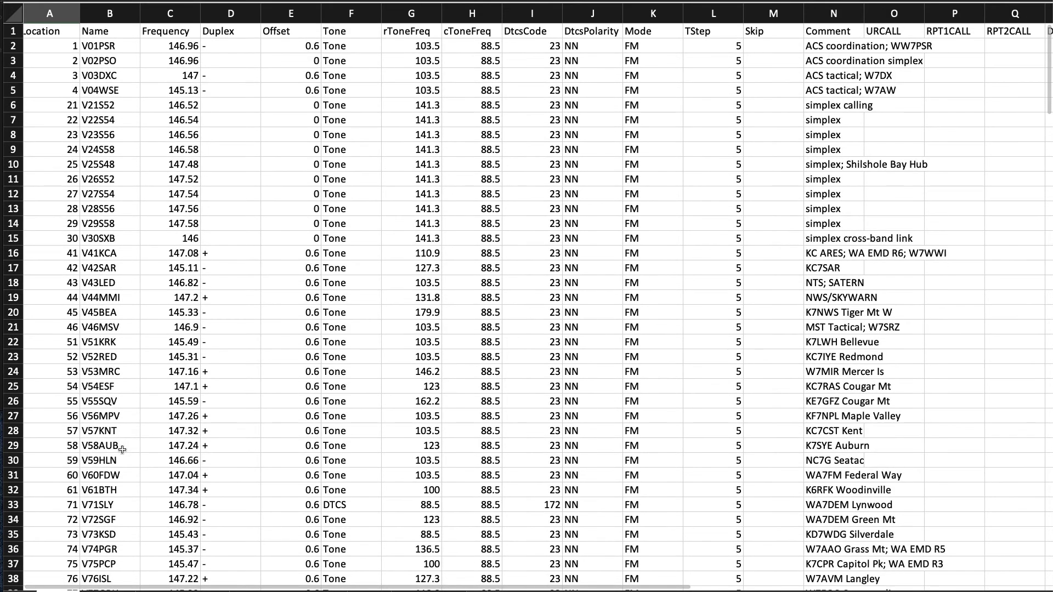
{"action": "scroll", "coordinate": [122, 450], "scroll_direction": "down", "scroll_amount": 12}
{"action": "scroll", "coordinate": [121, 450], "scroll_direction": "down", "scroll_amount": 20}
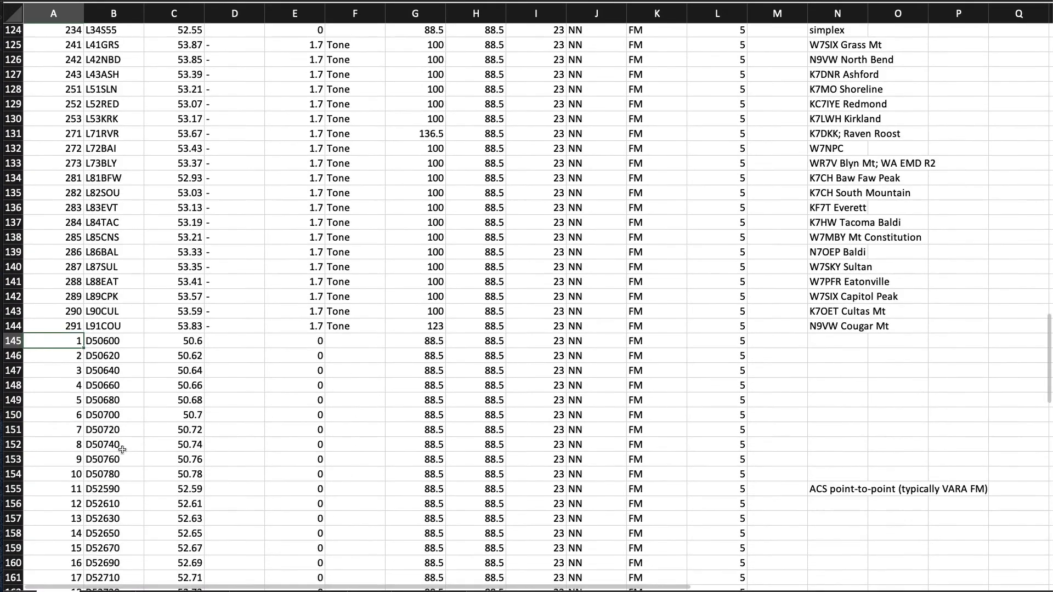
{"action": "scroll", "coordinate": [122, 450], "scroll_direction": "down", "scroll_amount": 5}
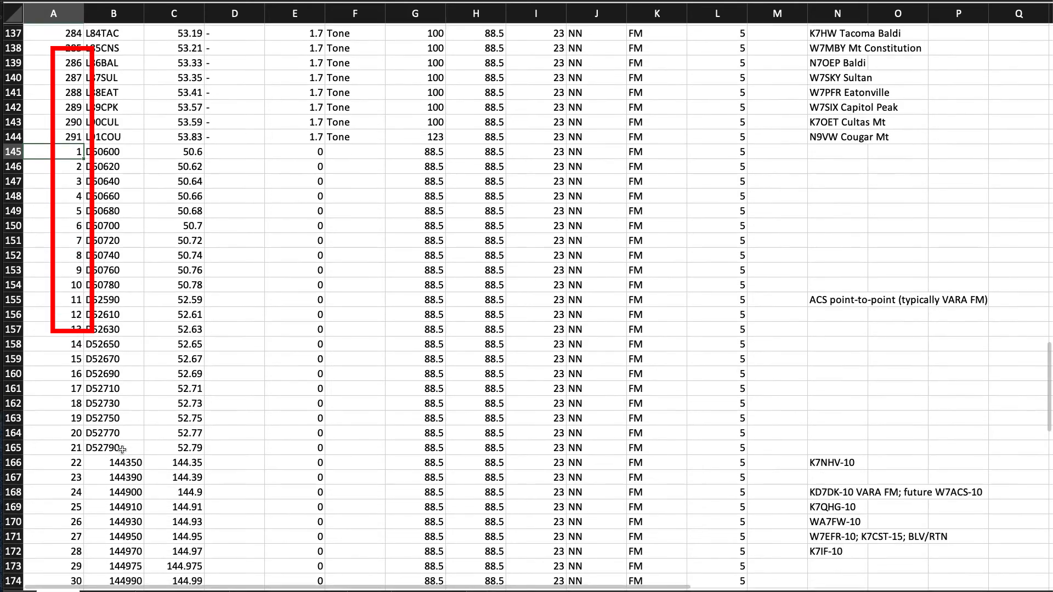
{"action": "scroll", "coordinate": [121, 450], "scroll_direction": "down", "scroll_amount": 1}
{"action": "scroll", "coordinate": [122, 450], "scroll_direction": "down", "scroll_amount": 16}
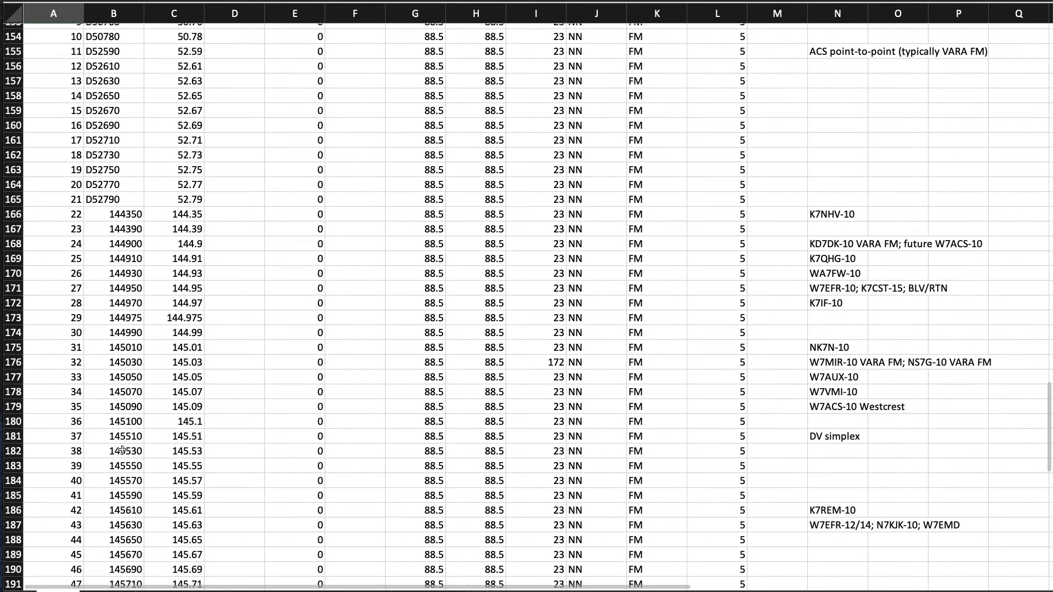
{"action": "scroll", "coordinate": [122, 450], "scroll_direction": "down", "scroll_amount": 3}
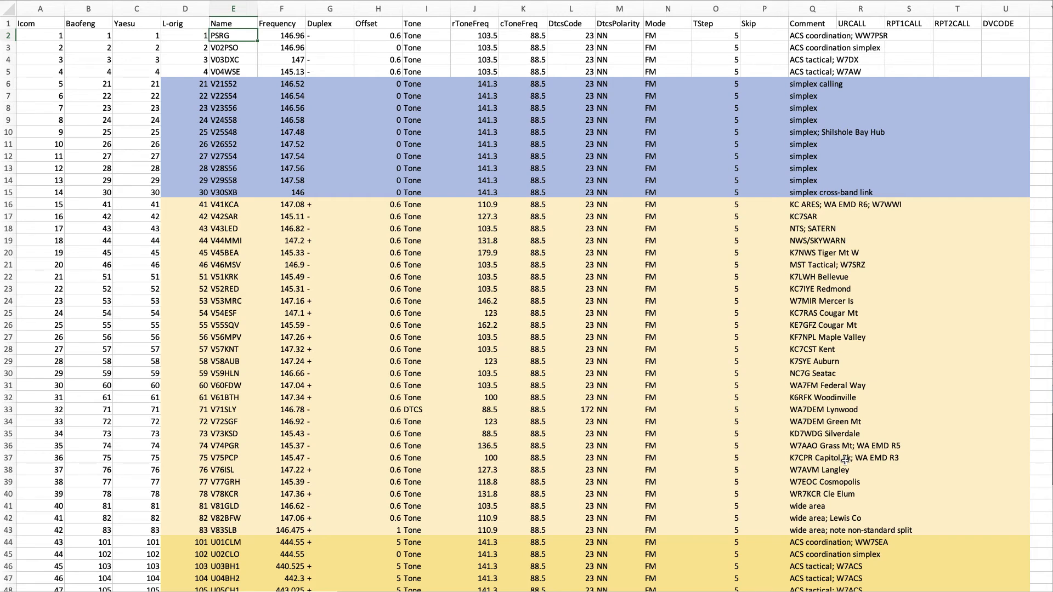
Step: Review the colour-coded master channel sheet and copy all its contents into a new blank workbook
{"action": "scroll", "coordinate": [846, 460], "scroll_direction": "down", "scroll_amount": 15}
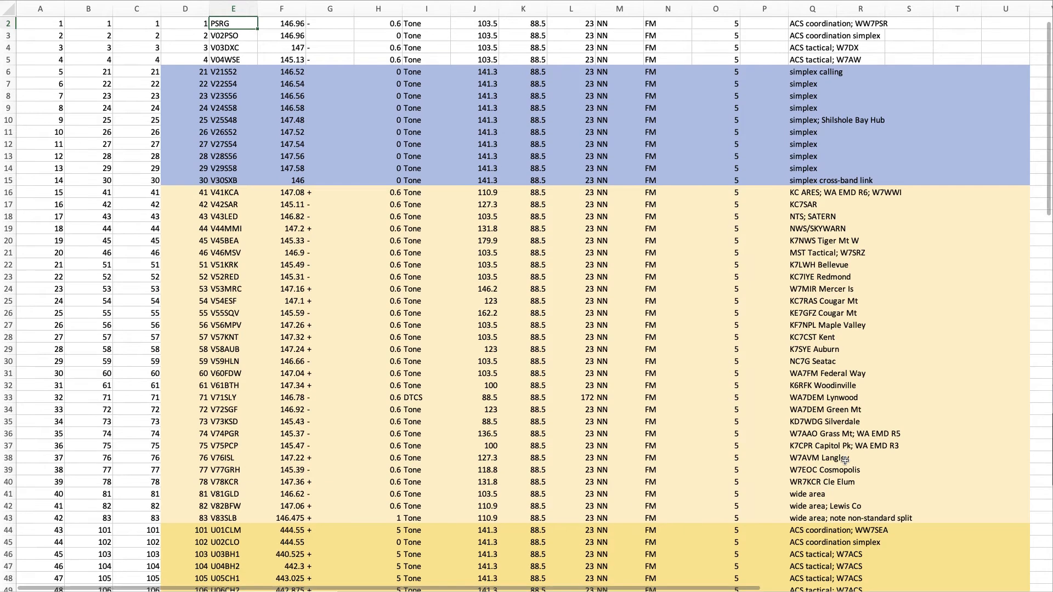
{"action": "scroll", "coordinate": [845, 459], "scroll_direction": "down", "scroll_amount": 14}
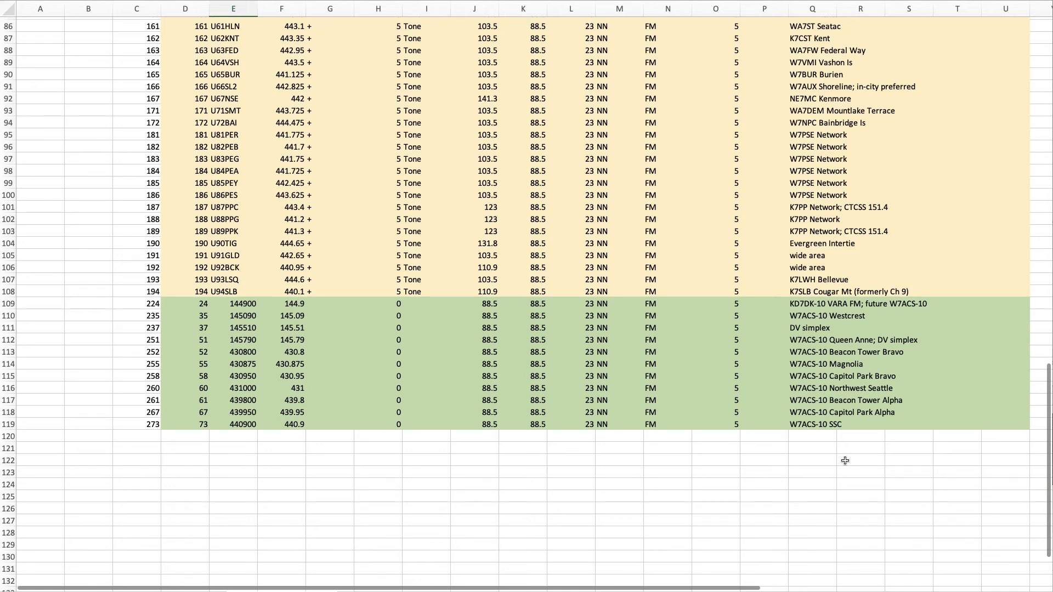
{"action": "scroll", "coordinate": [845, 459], "scroll_direction": "up", "scroll_amount": 20}
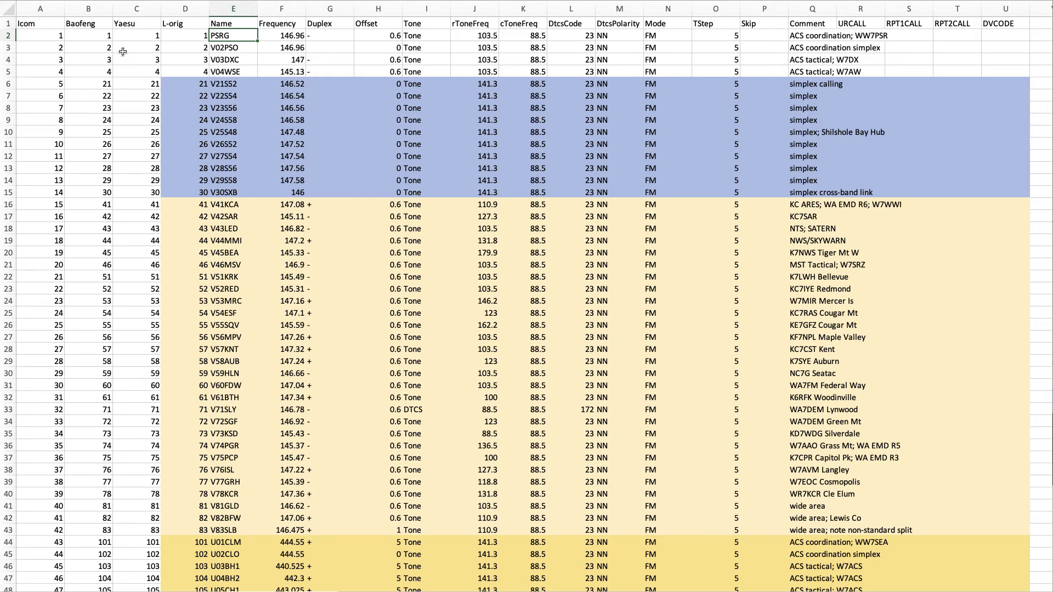
{"action": "key", "text": "super+a"}
{"action": "key", "text": "super+c"}
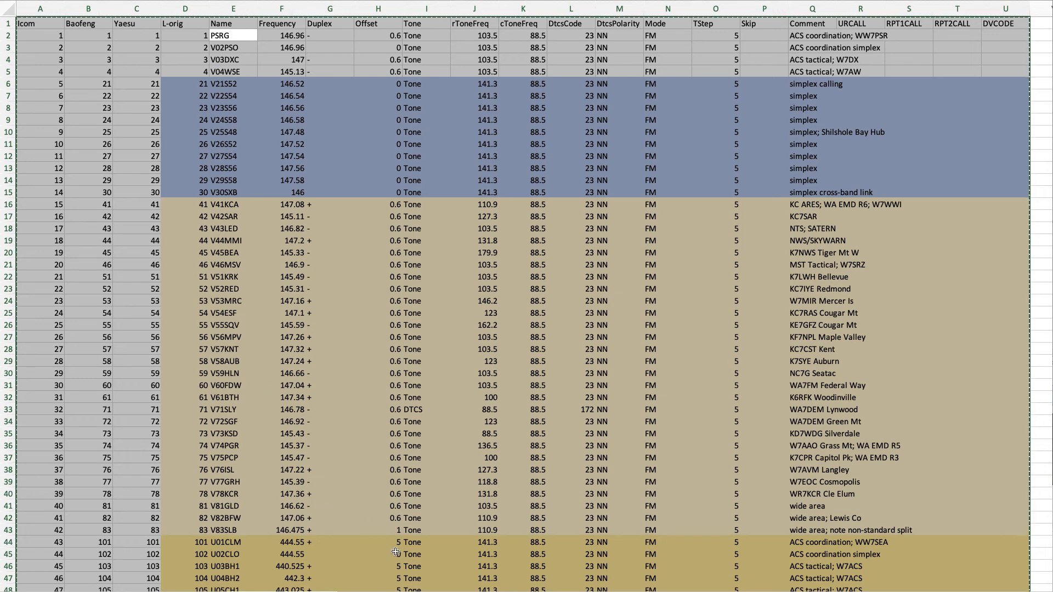
{"action": "key", "text": "super+n"}
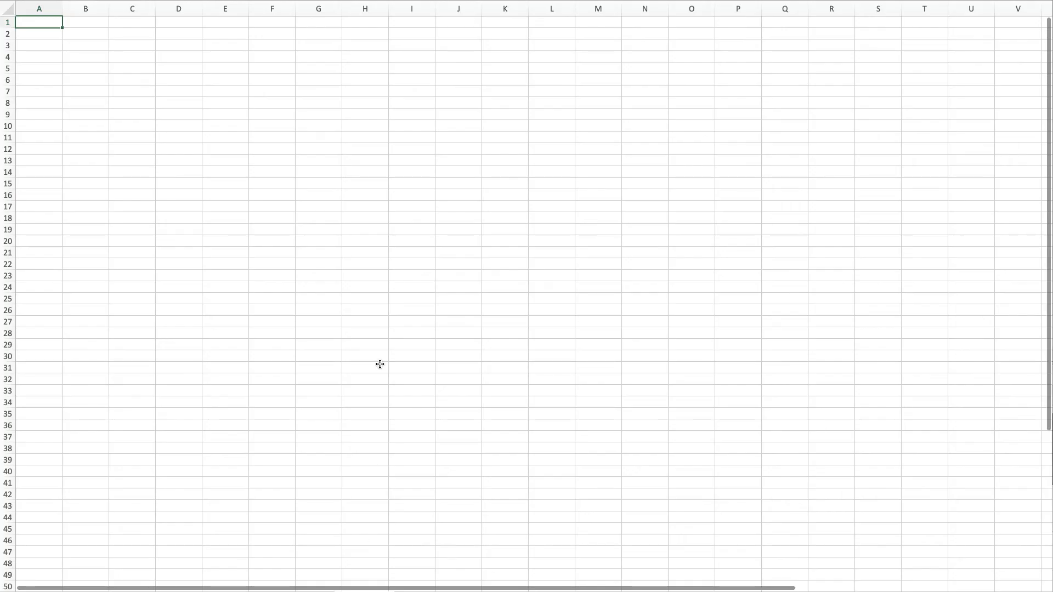
{"action": "key", "text": "super+v"}
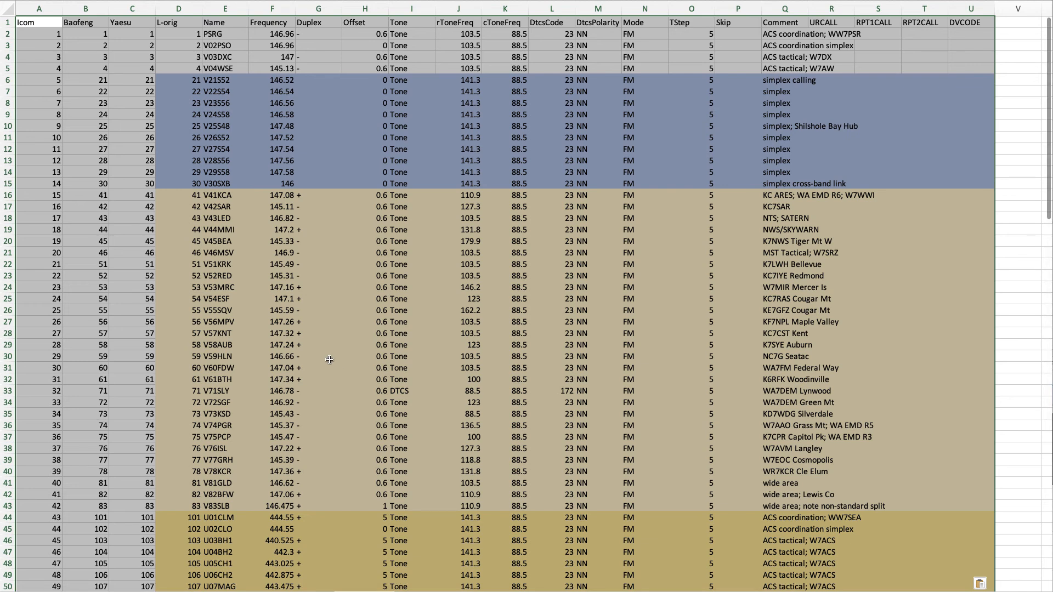
Step: Delete the Icom, Yaesu and L-orig columns from the new workbook, keeping the Baofeng column
{"action": "right_click", "coordinate": [64, 74]}
{"action": "left_click", "coordinate": [65, 147]}
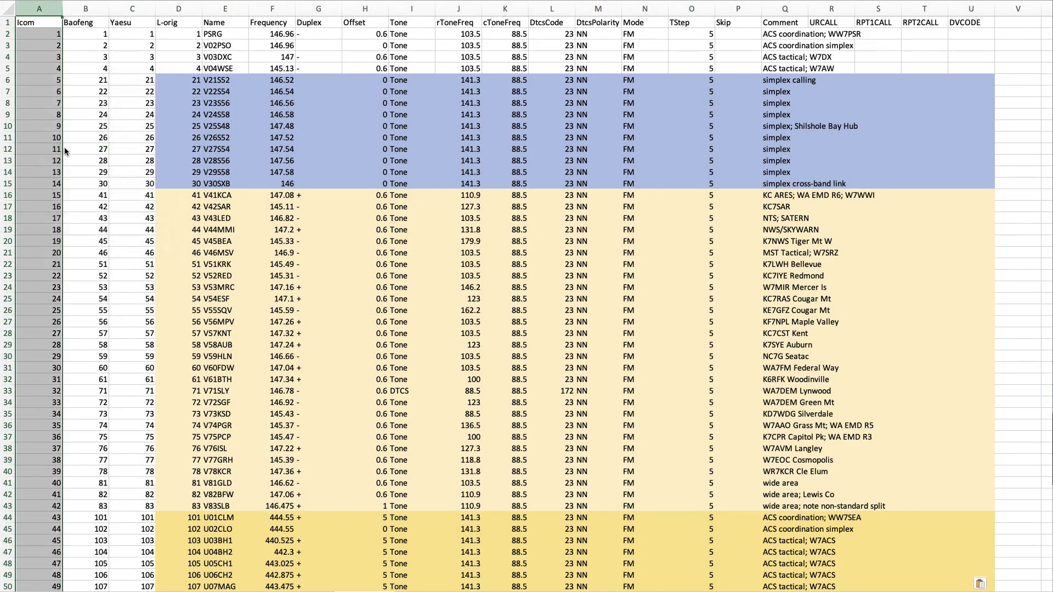
{"action": "left_click_drag", "start_coordinate": [83, 6], "coordinate": [117, 6]}
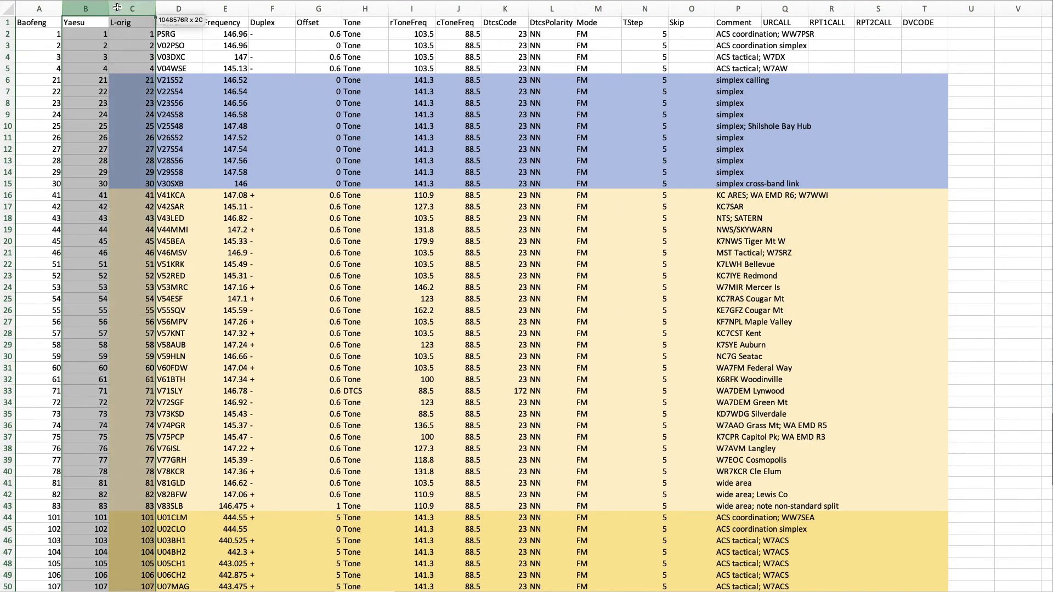
{"action": "right_click", "coordinate": [92, 49]}
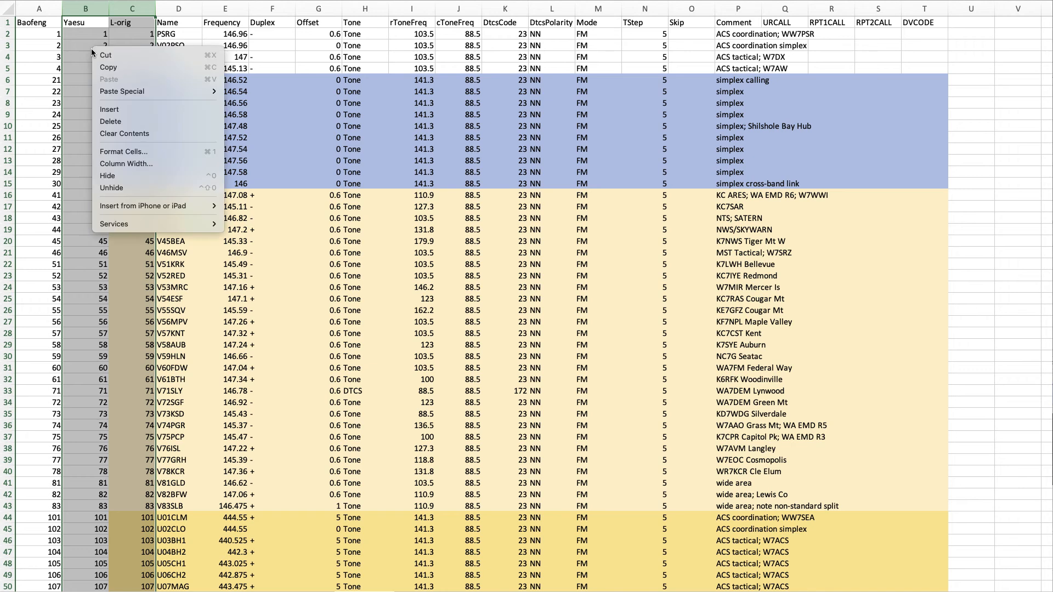
{"action": "left_click", "coordinate": [118, 121]}
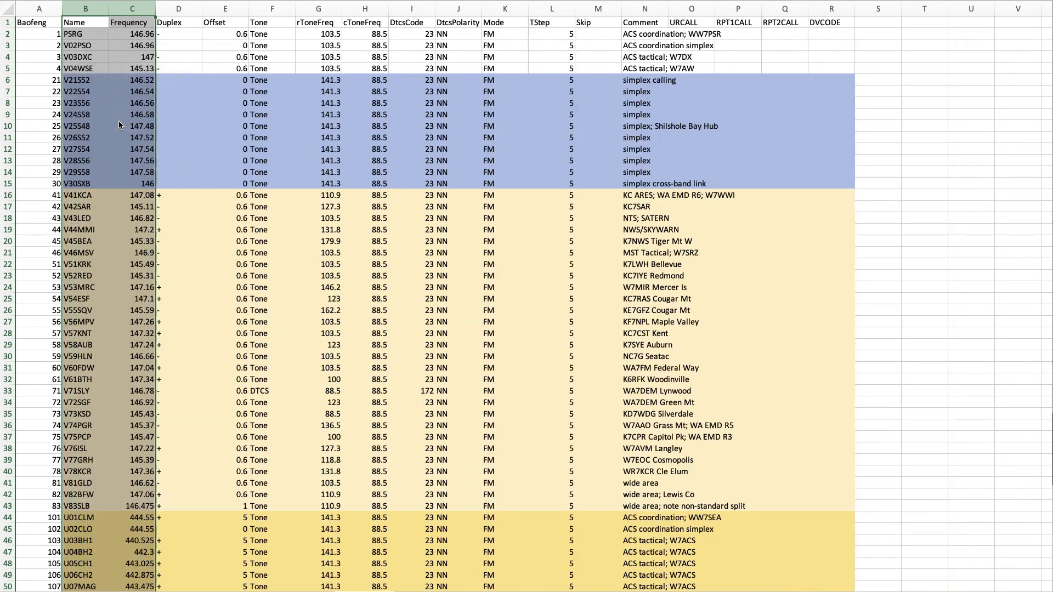
Step: Rename the Baofeng column header in cell A1 to Location
{"action": "left_click", "coordinate": [35, 26]}
{"action": "type", "text": "Location"}
{"action": "key", "text": "Return"}
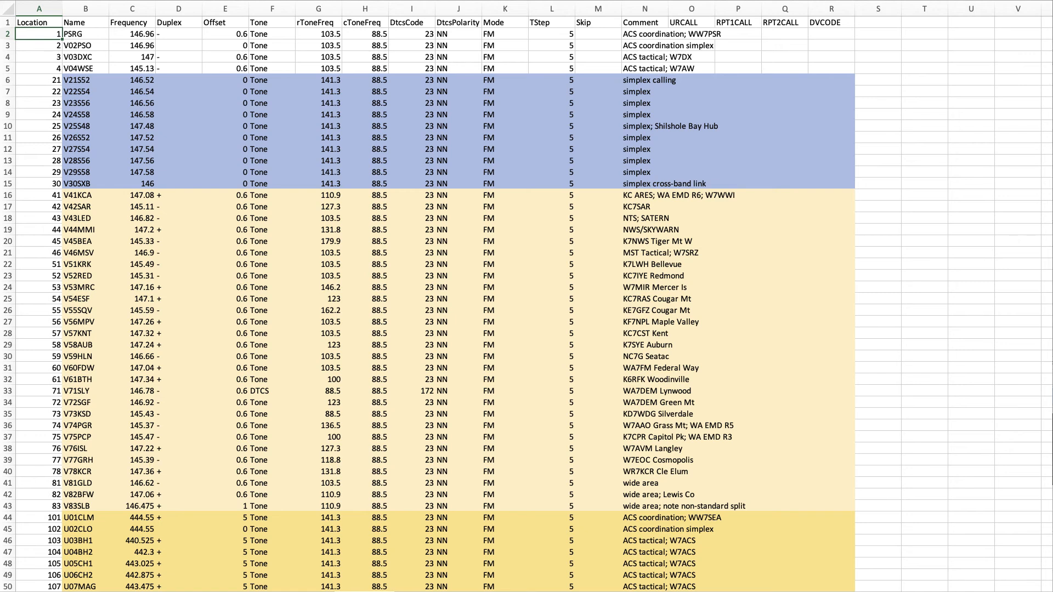
Step: Delete all rows without a Location number, from row 69 (U28SXB) down to row 119
{"action": "scroll", "coordinate": [232, 345], "scroll_direction": "down", "scroll_amount": 13}
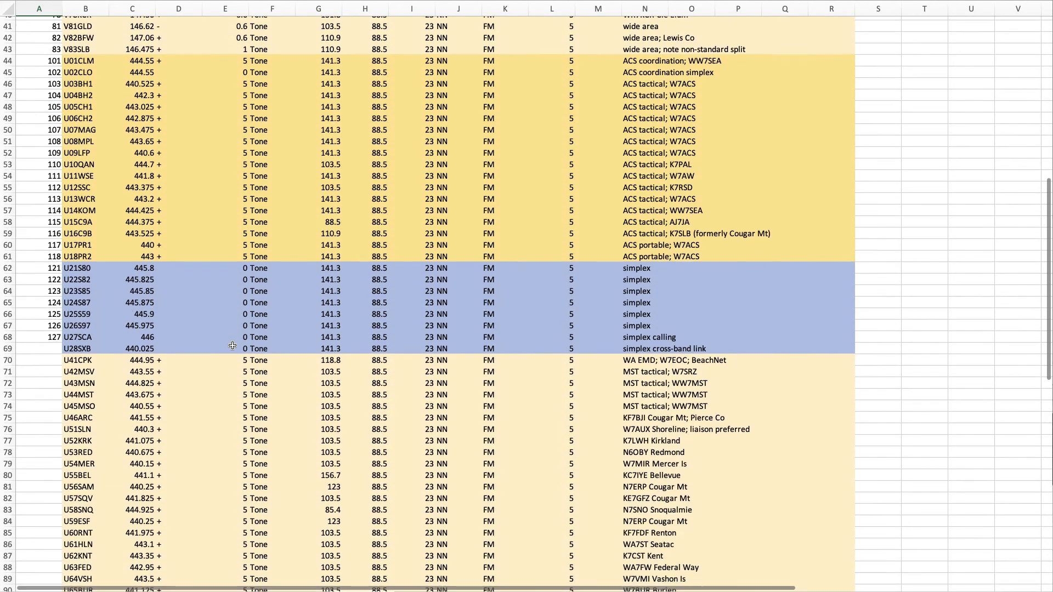
{"action": "scroll", "coordinate": [232, 345], "scroll_direction": "down", "scroll_amount": 13}
{"action": "key", "text": "super+a"}
{"action": "right_click", "coordinate": [176, 362]}
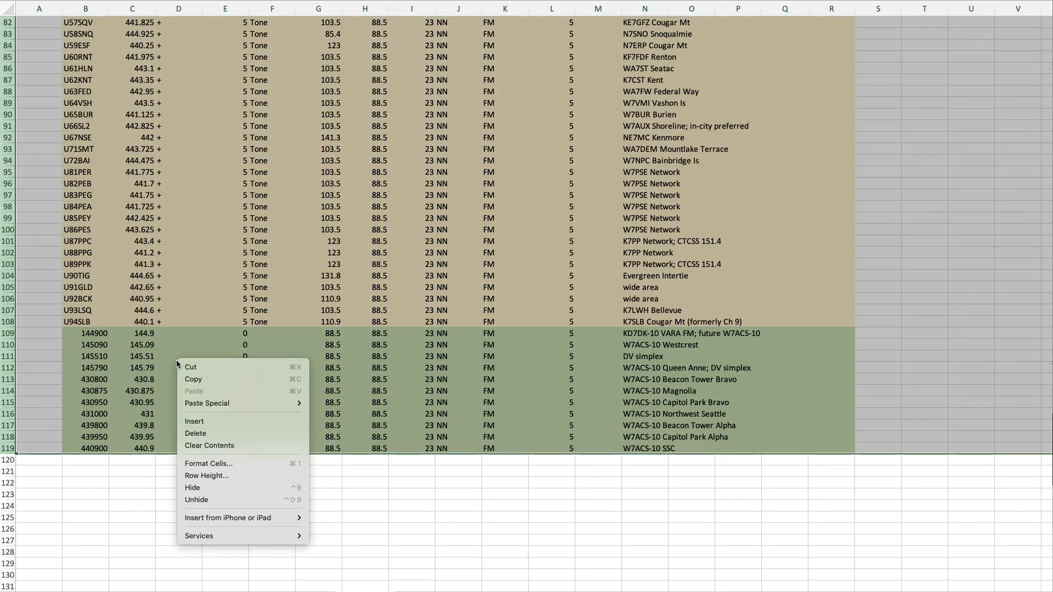
{"action": "left_click", "coordinate": [190, 434]}
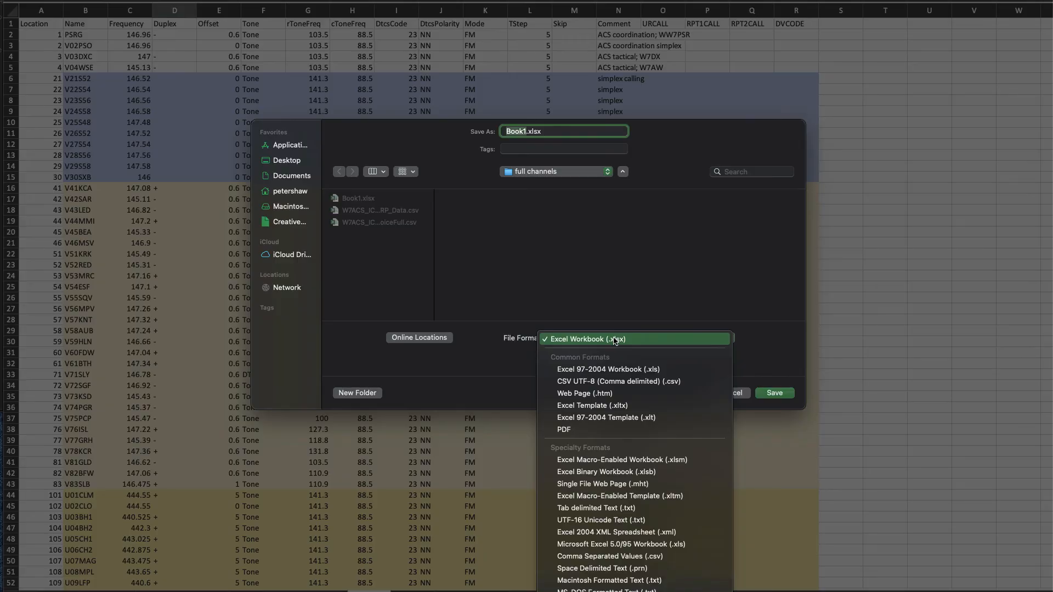
Step: Save the sheet in the full channels folder as Comma Separated Values (.csv), with a name ending in CHIRP_Baofeng_BF-F8HP
{"action": "left_click", "coordinate": [638, 557]}
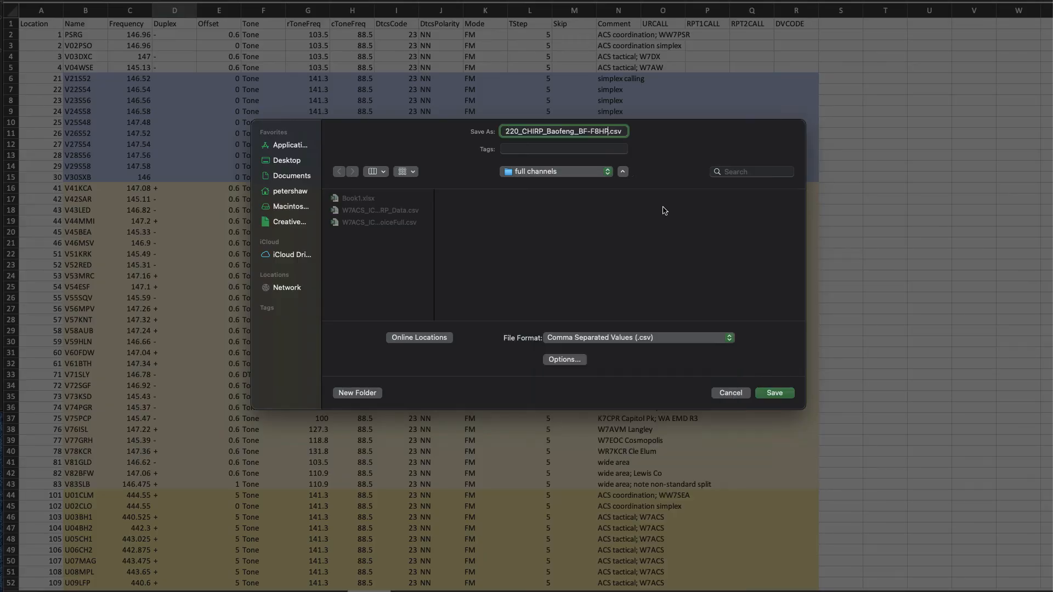
{"action": "left_click", "coordinate": [775, 393]}
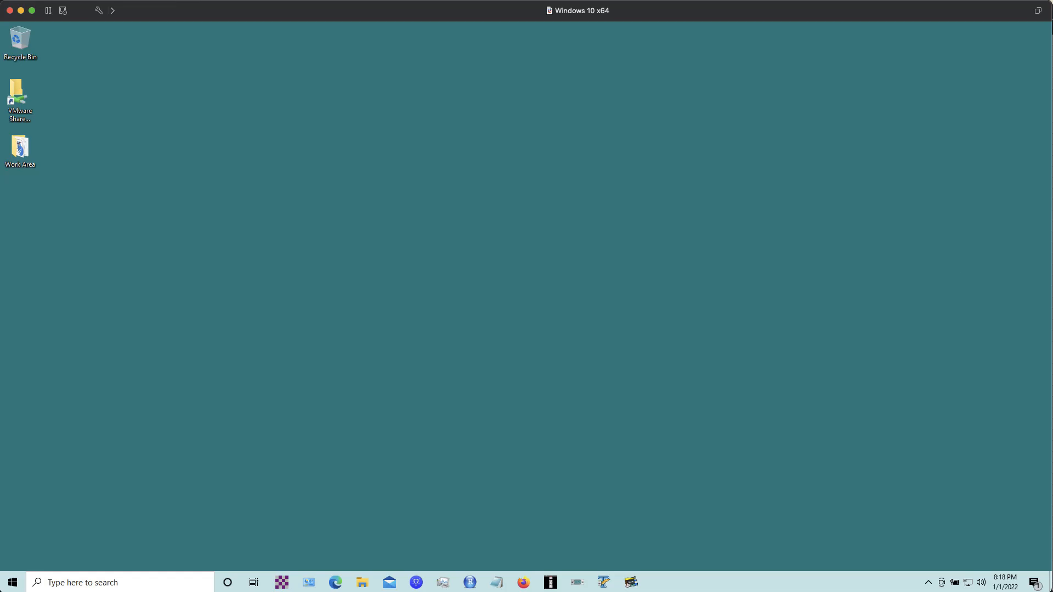
Step: Switch to CHIRP and open the blank radio image Baofeng_BF-F8HP_BLANK.img from the Work Area folder
{"action": "left_click", "coordinate": [577, 582]}
{"action": "left_click", "coordinate": [9, 39]}
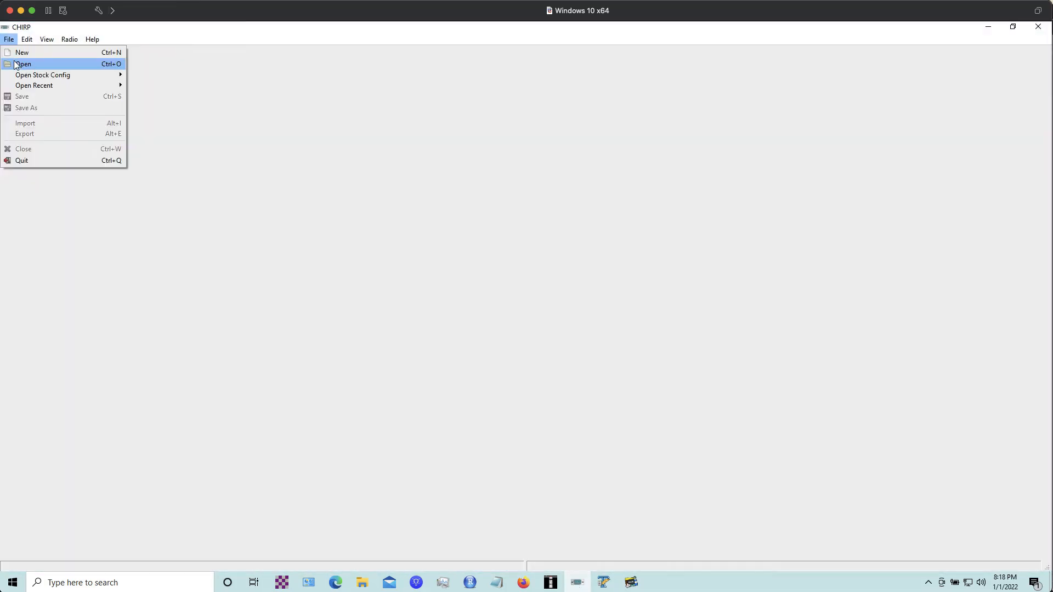
{"action": "left_click", "coordinate": [16, 65]}
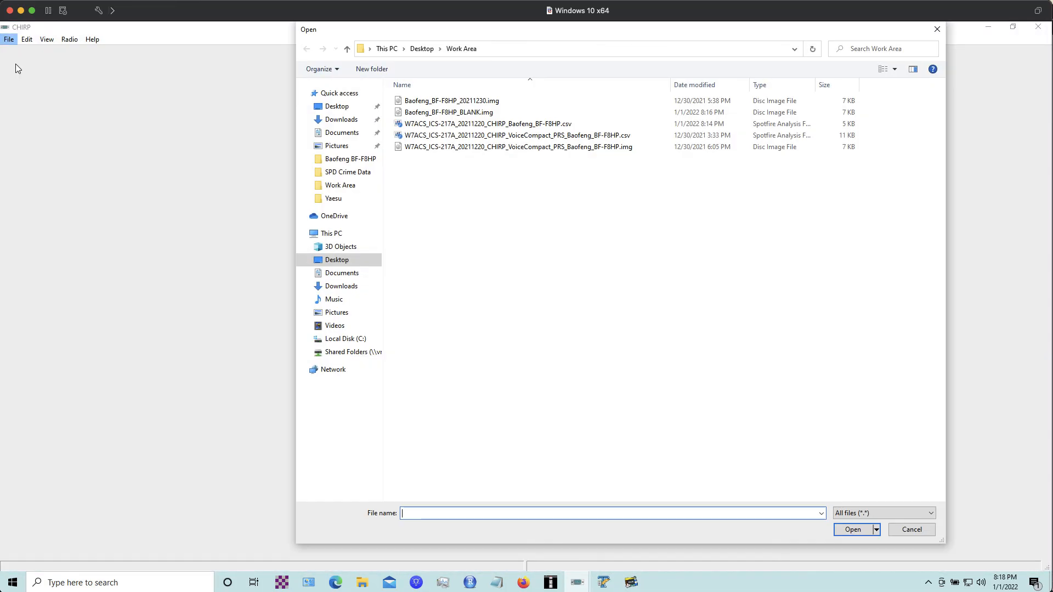
{"action": "left_click", "coordinate": [854, 530]}
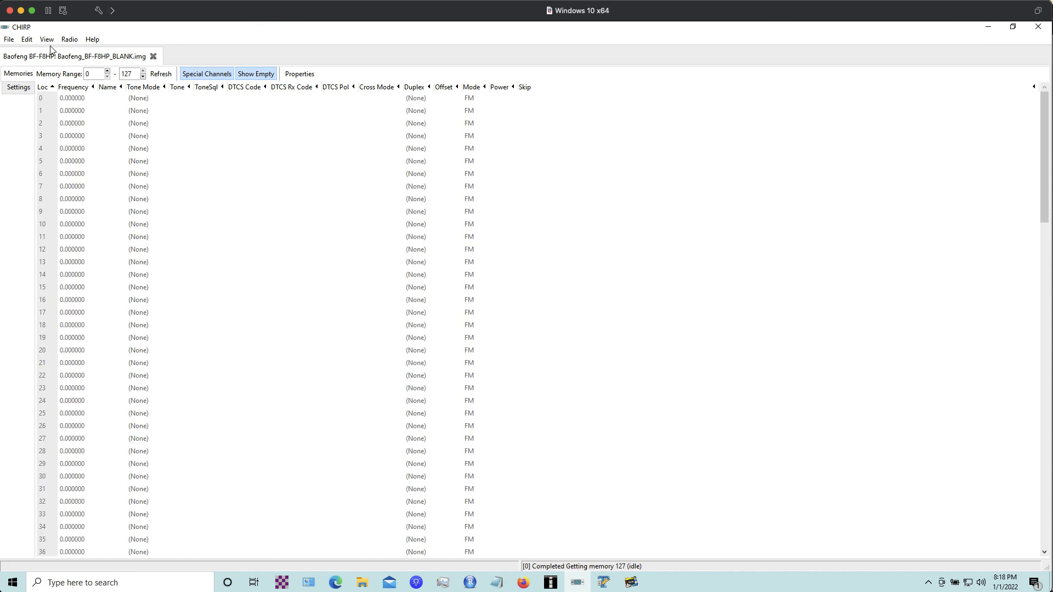
Step: Import all channels from W7ACS_ICS-217A_20211220_CHIRP_Baofeng_BF-F8HP.csv into the blank image, keeping their location numbers
{"action": "left_click", "coordinate": [9, 40]}
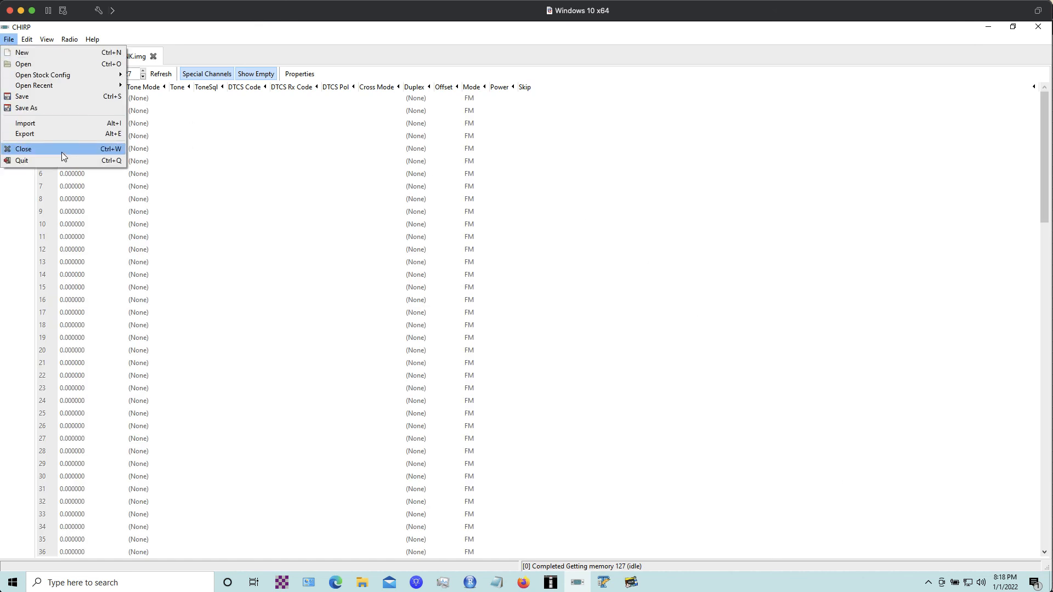
{"action": "left_click", "coordinate": [47, 124]}
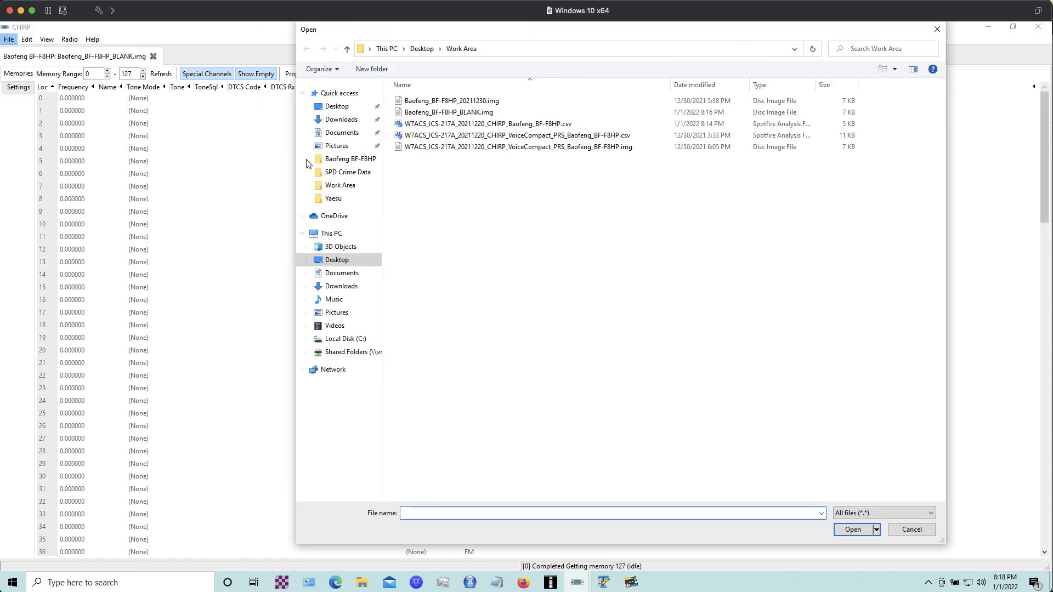
{"action": "left_click", "coordinate": [532, 126]}
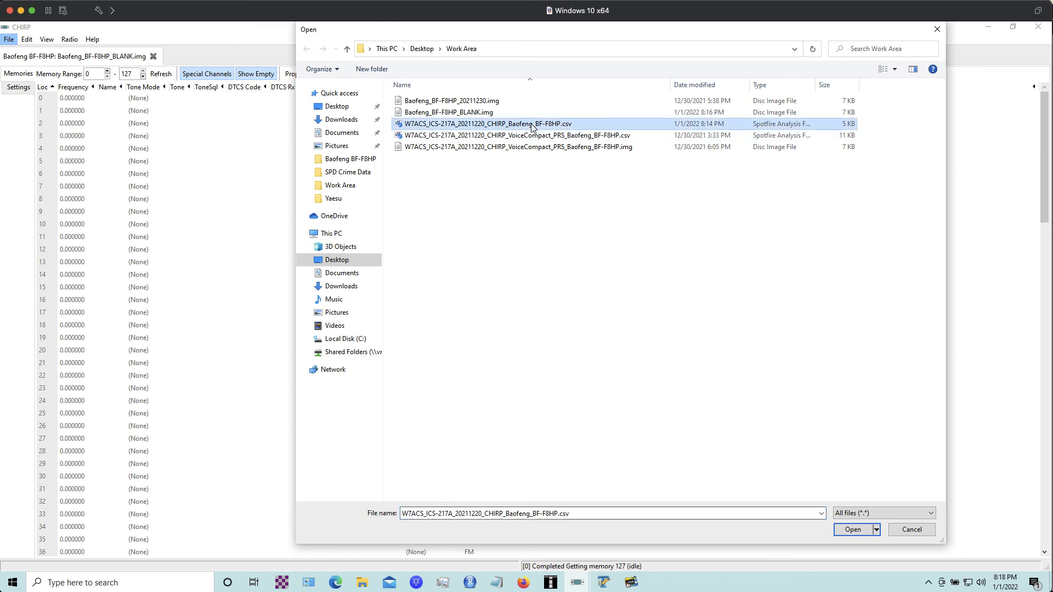
{"action": "left_click", "coordinate": [853, 530]}
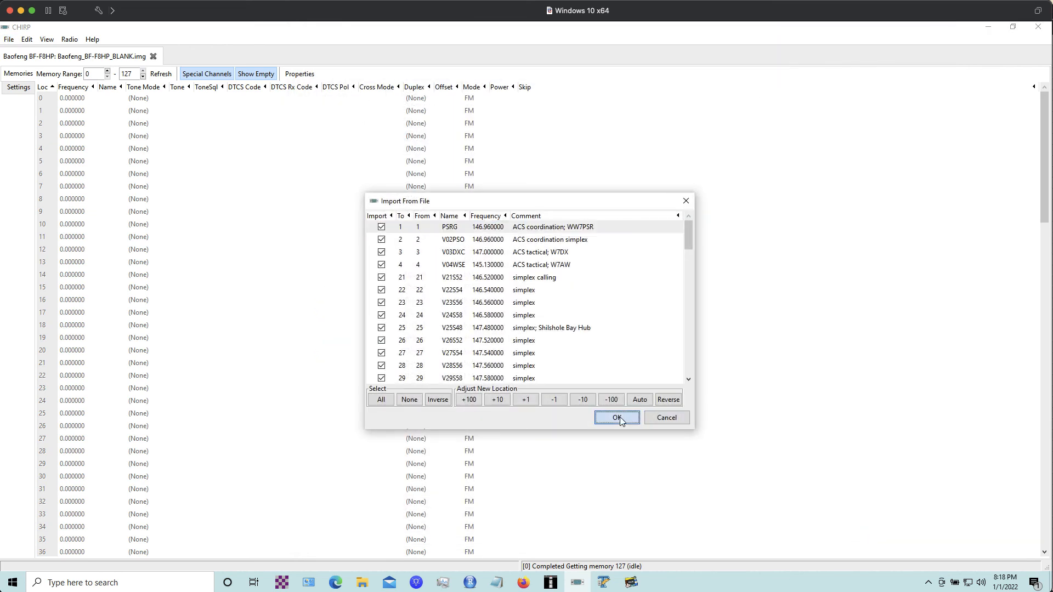
{"action": "left_click", "coordinate": [618, 418]}
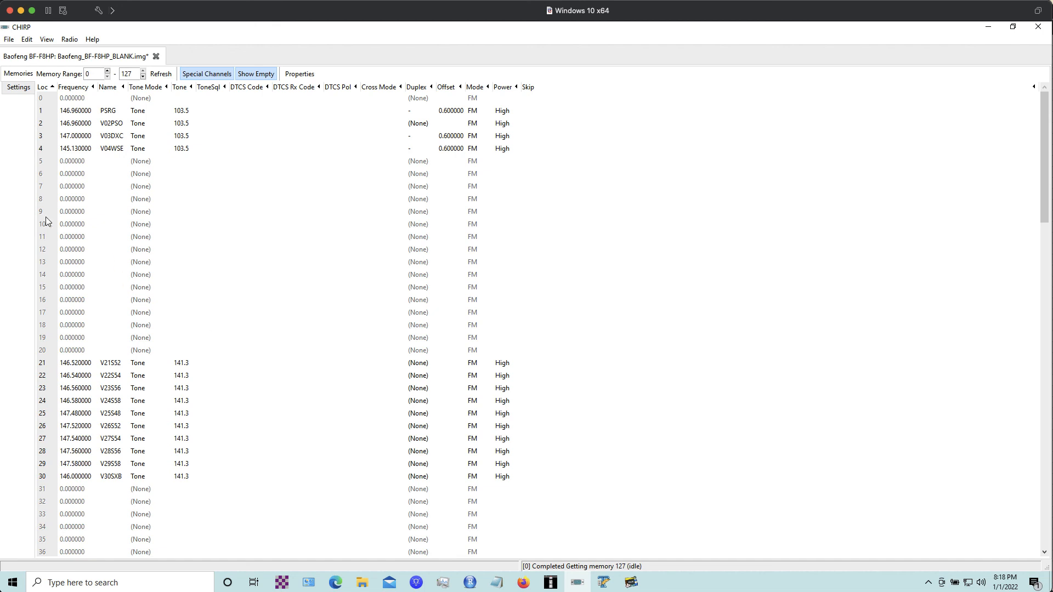
Step: Review the imported channels through the memory list, down to the U-prefixed channels from location 101, and return to the start
{"action": "scroll", "coordinate": [89, 237], "scroll_direction": "down", "scroll_amount": 5}
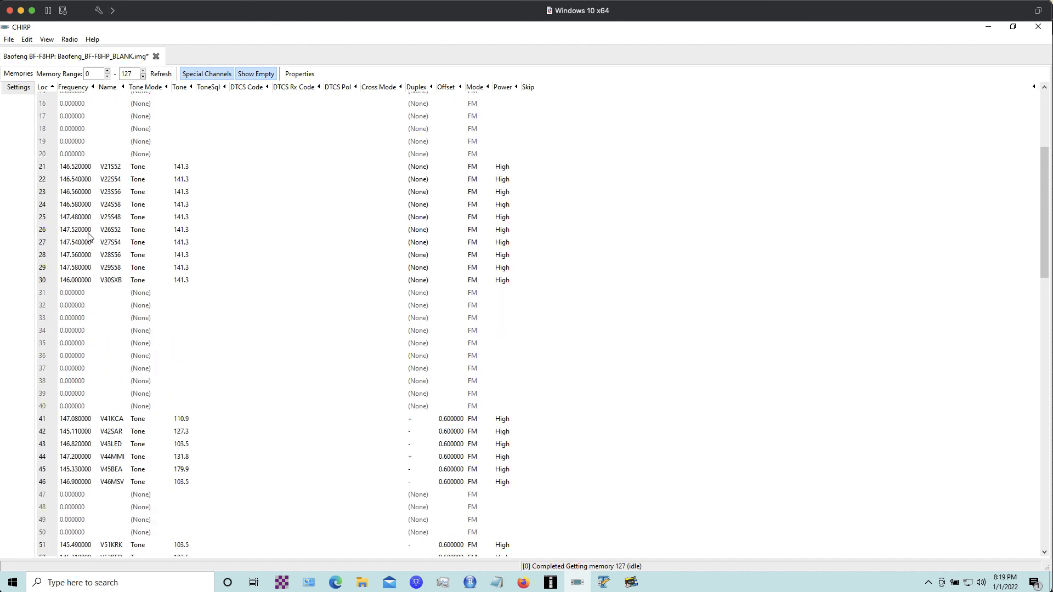
{"action": "scroll", "coordinate": [89, 237], "scroll_direction": "down", "scroll_amount": 10}
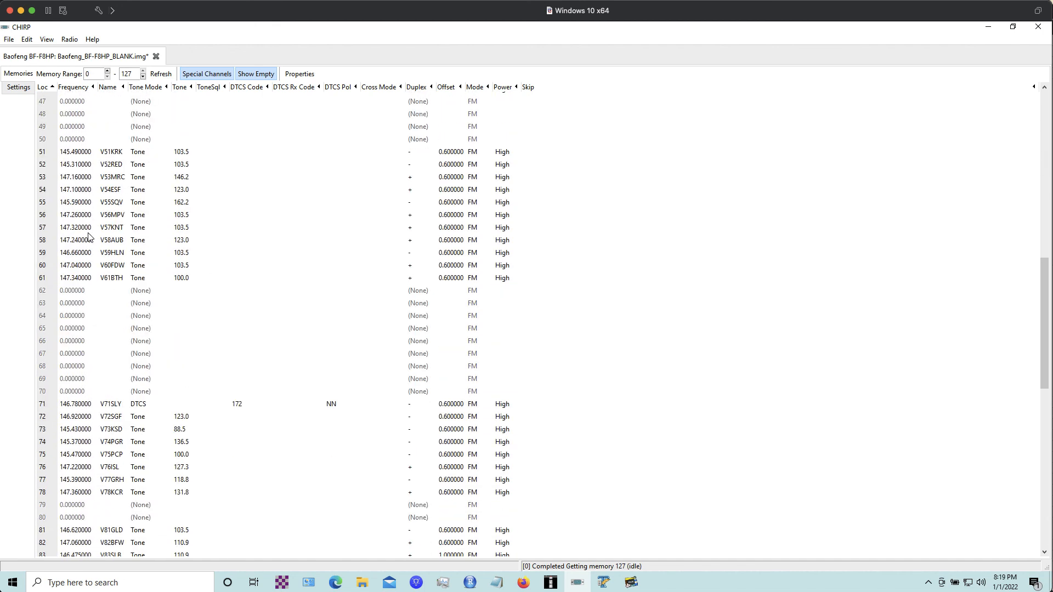
{"action": "scroll", "coordinate": [89, 237], "scroll_direction": "down", "scroll_amount": 4}
{"action": "scroll", "coordinate": [89, 237], "scroll_direction": "down", "scroll_amount": 4}
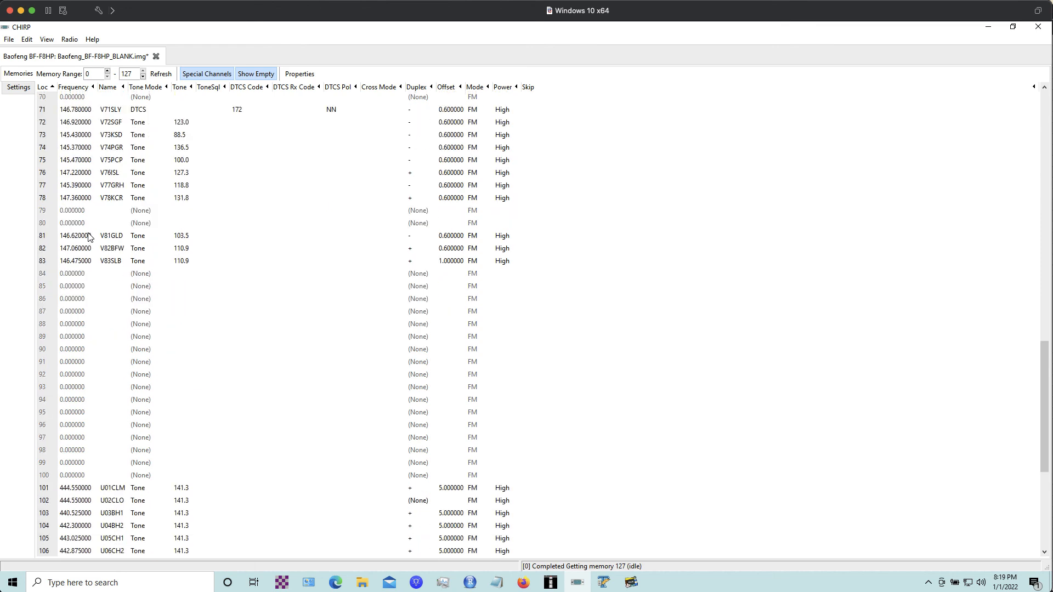
{"action": "scroll", "coordinate": [89, 237], "scroll_direction": "up", "scroll_amount": 20}
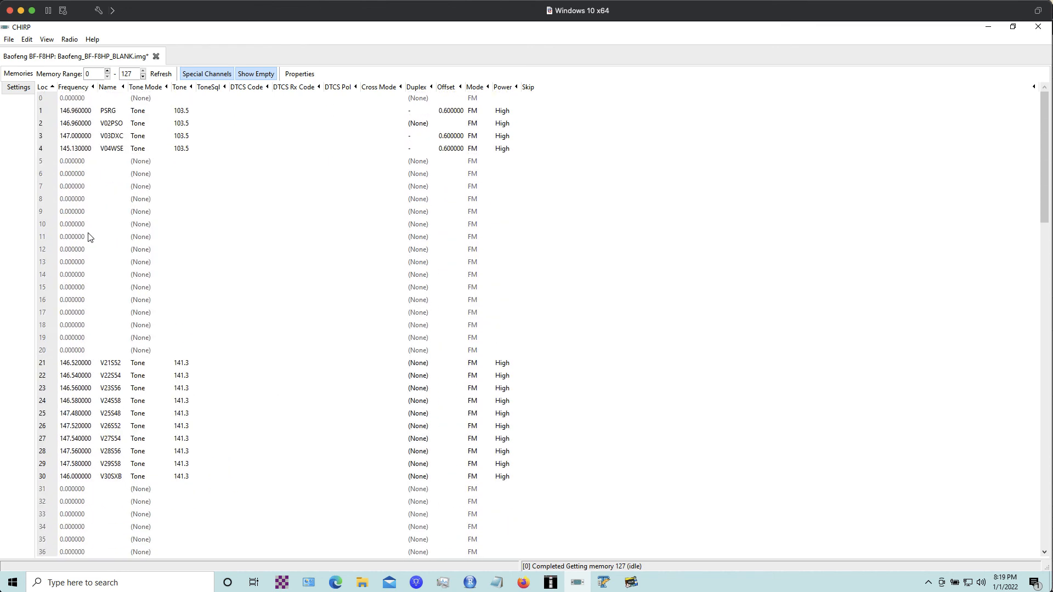